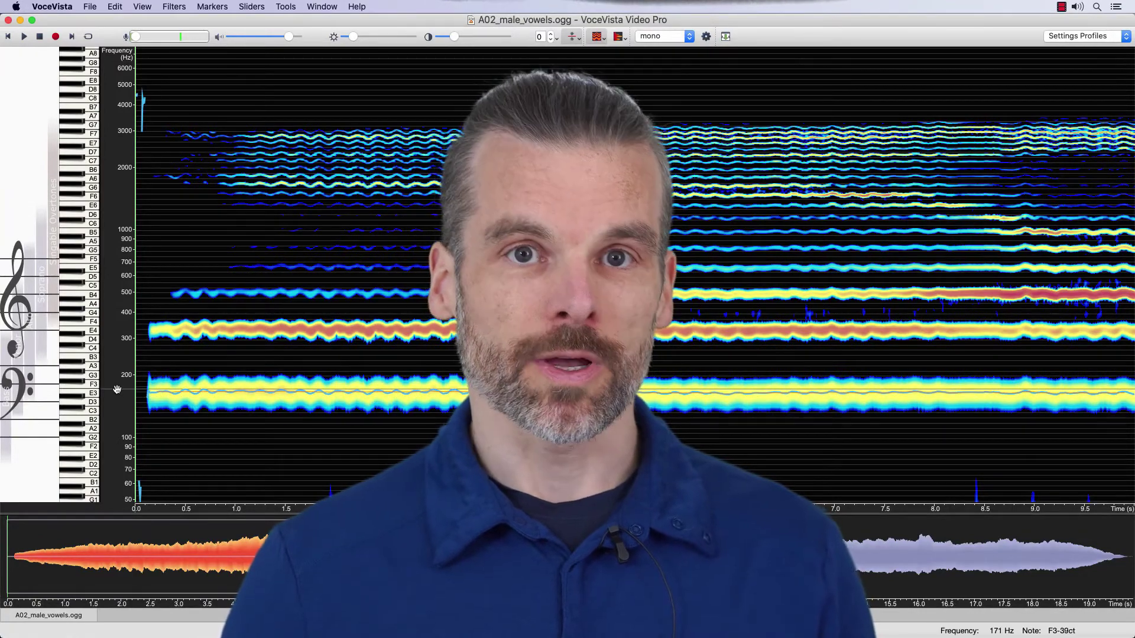
- Zoom the spectrogram's frequency axis in, then back out slightly to about 100–950 Hz
scroll(117, 389, up, 5)
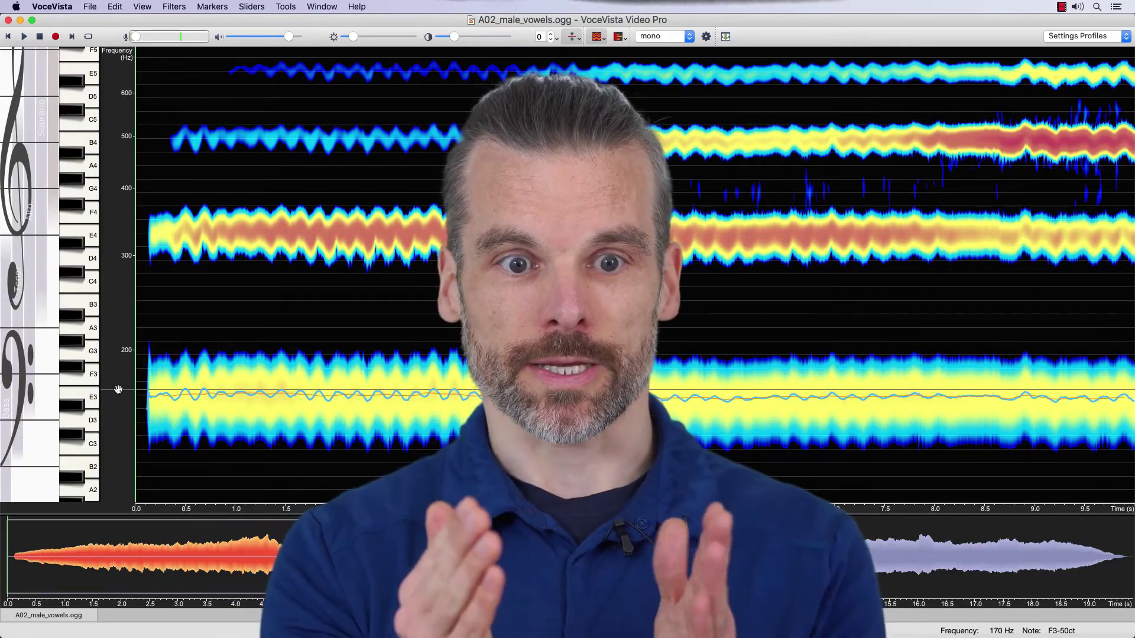
scroll(117, 389, down, 3)
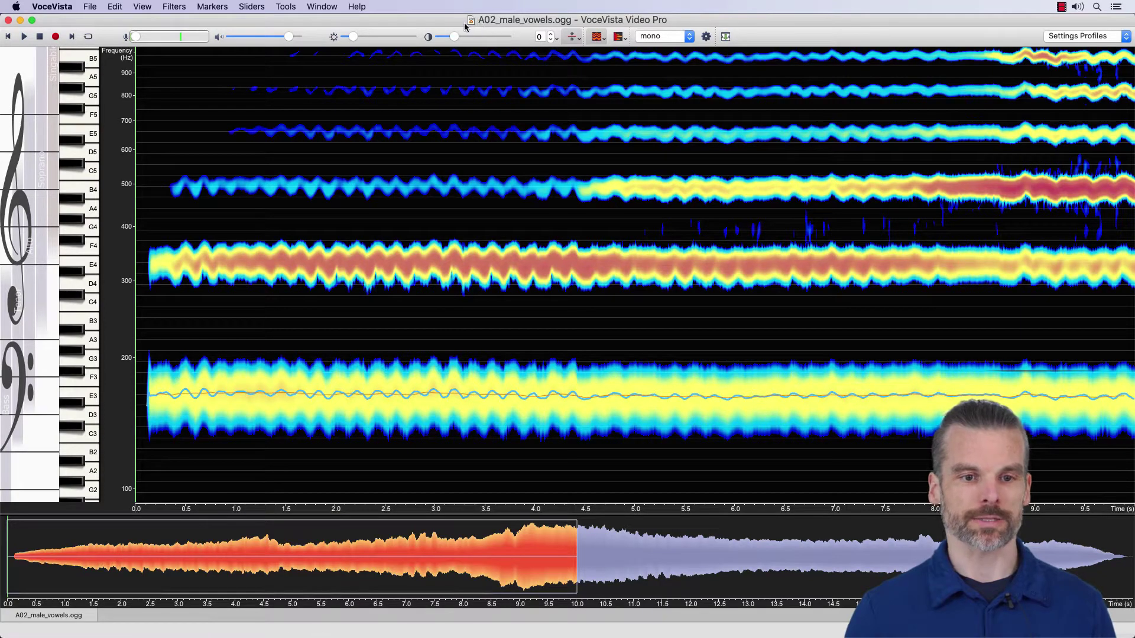
- Pick the A02_male_vowels.ogg sample via Help > Open sample file, then cancel since it's already open
click(356, 6)
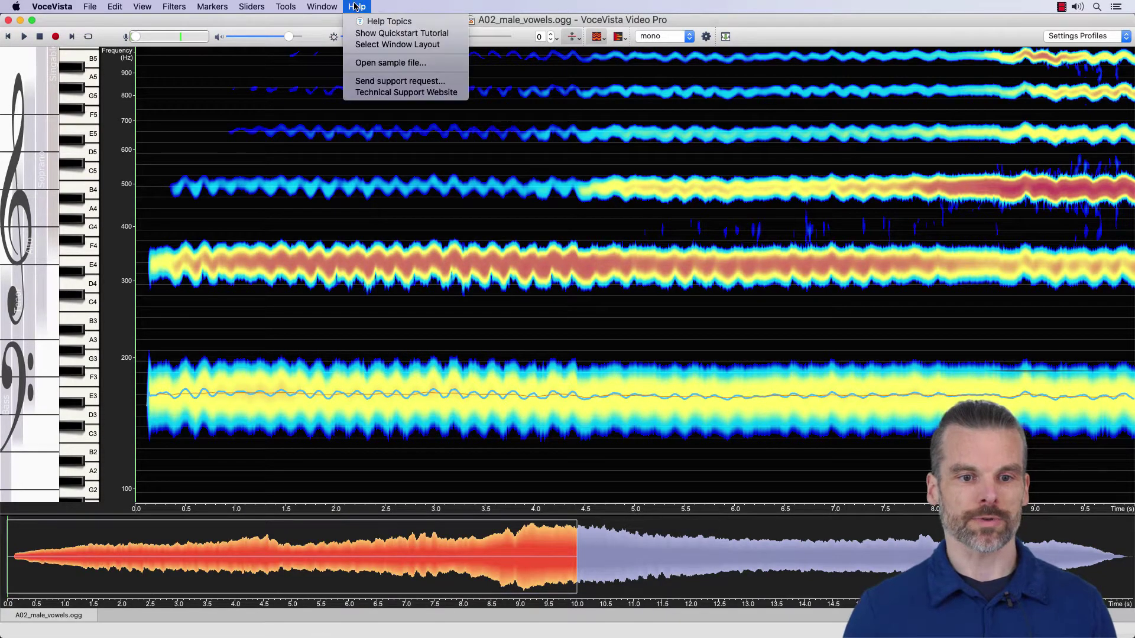
click(365, 63)
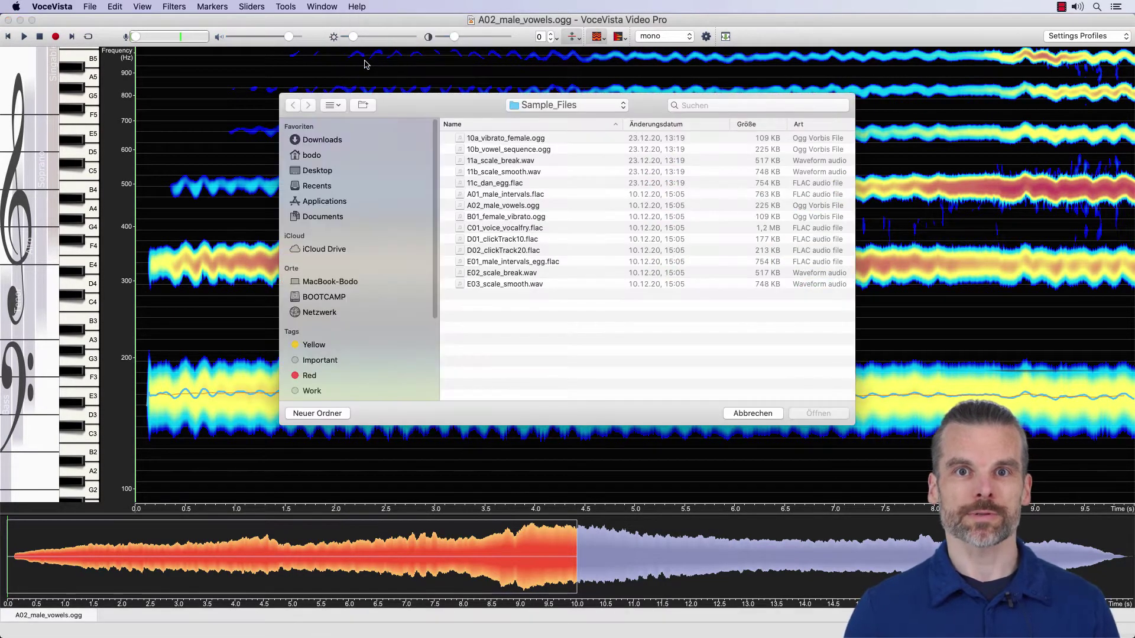
click(486, 205)
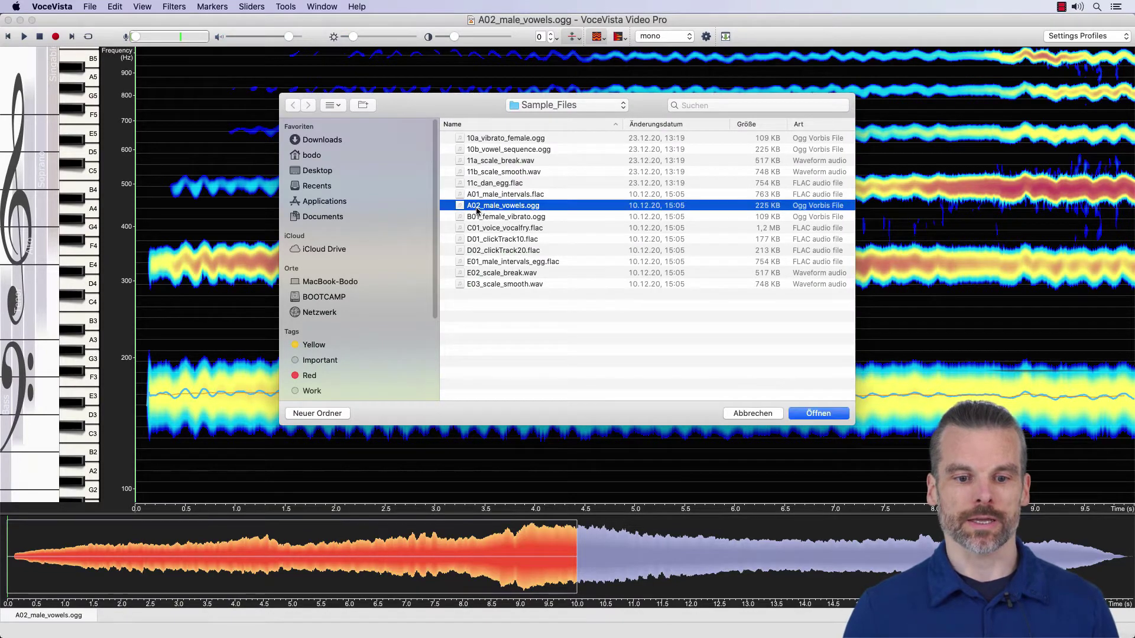
click(747, 416)
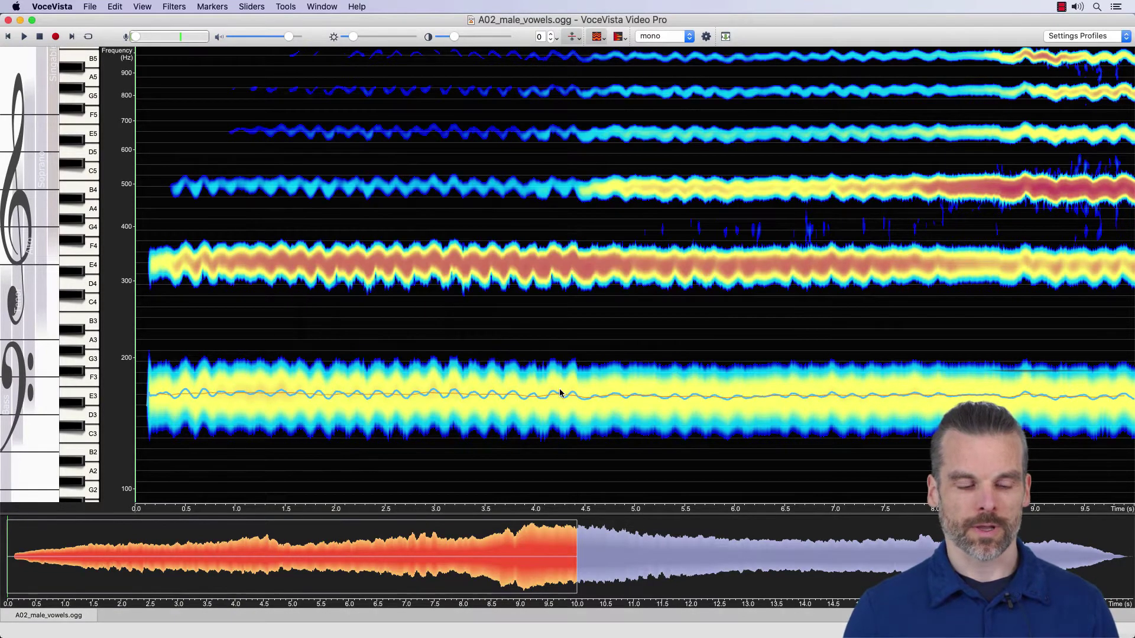
- Play the recording from a position near its start
scroll(143, 394, down, 5)
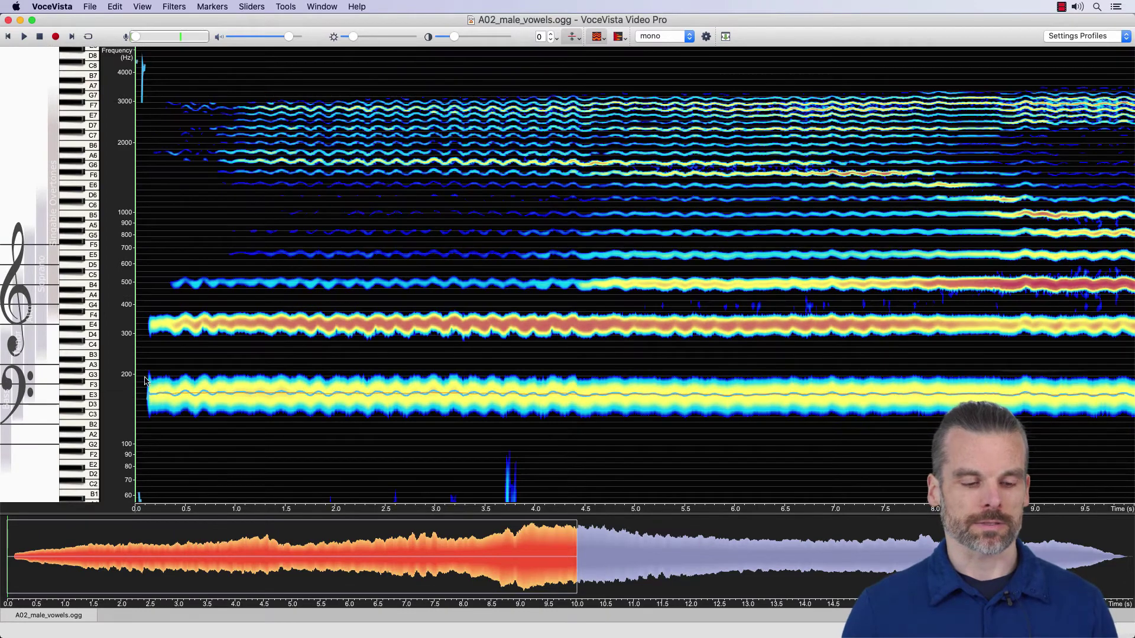
click(144, 353)
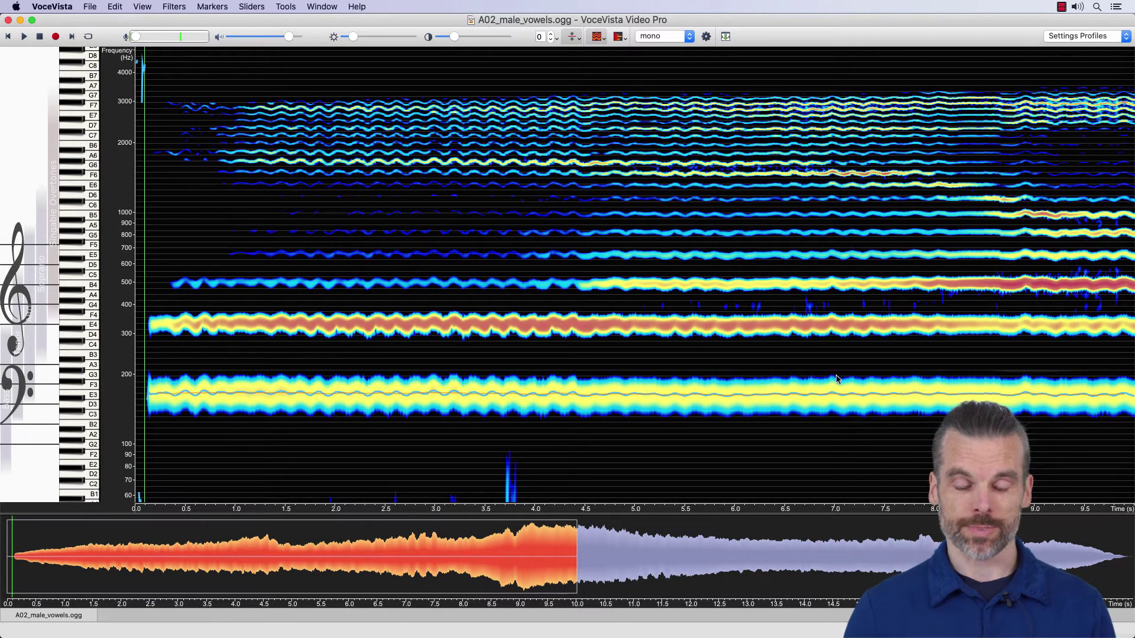
key(space)
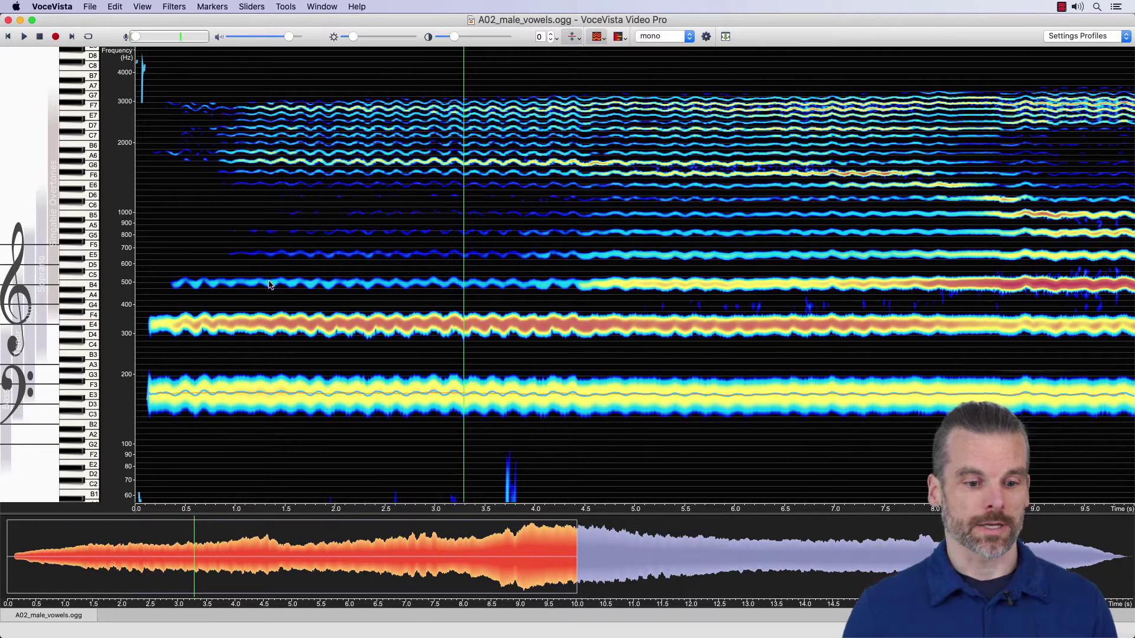
- Zoom the spectrogram's frequency range to roughly 100–1000 Hz
scroll(112, 390, up, 5)
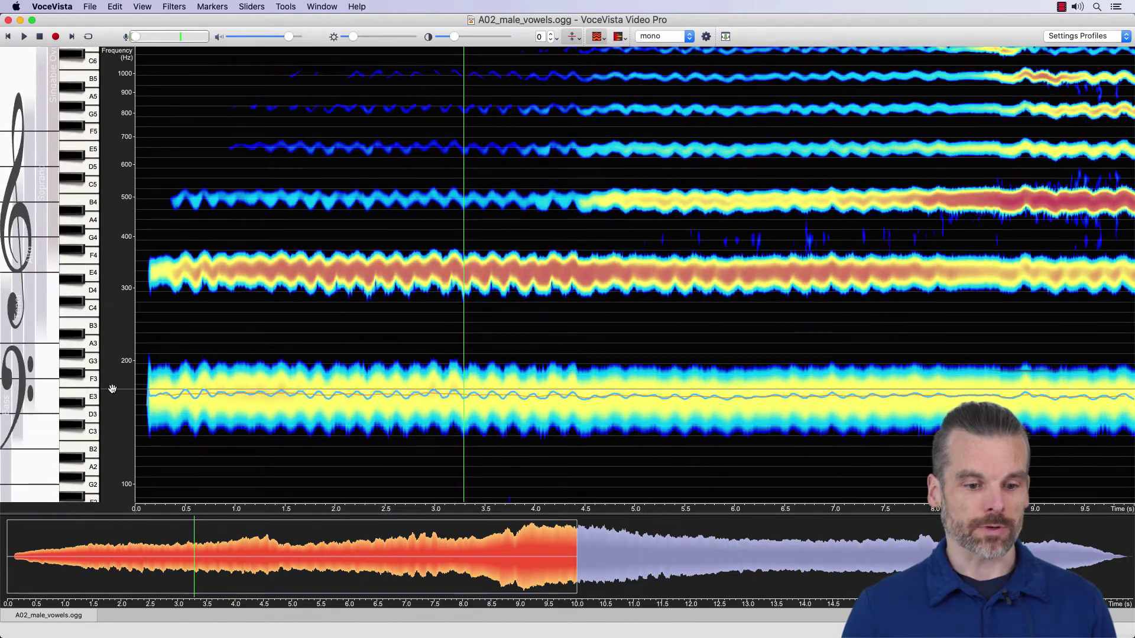
scroll(166, 401, up, 2)
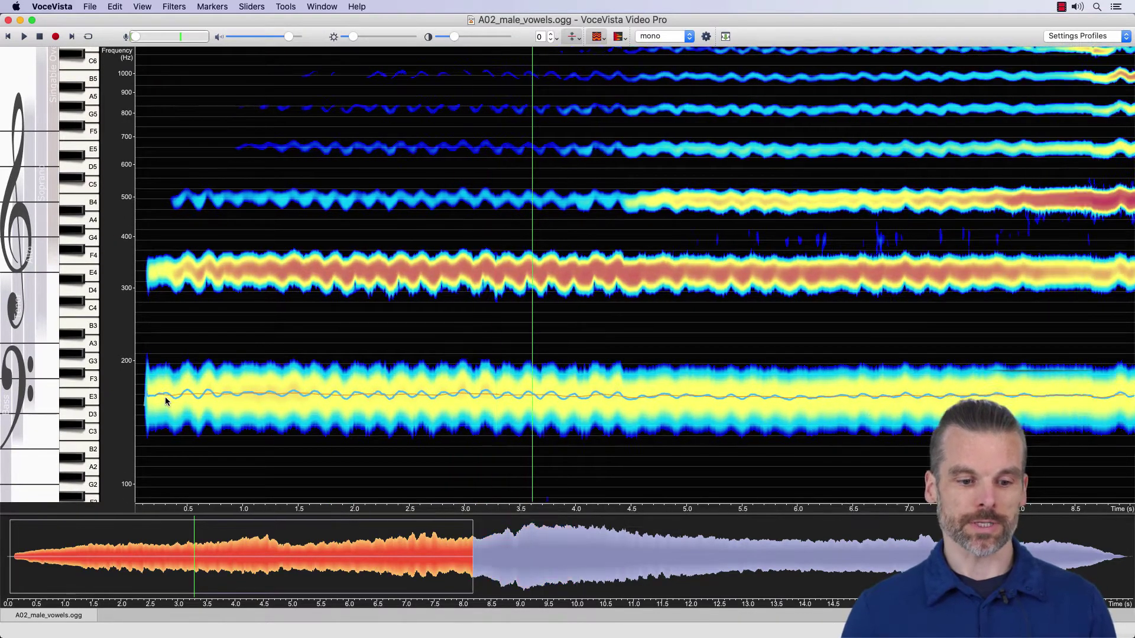
scroll(166, 401, up, 1)
scroll(157, 401, down, 2)
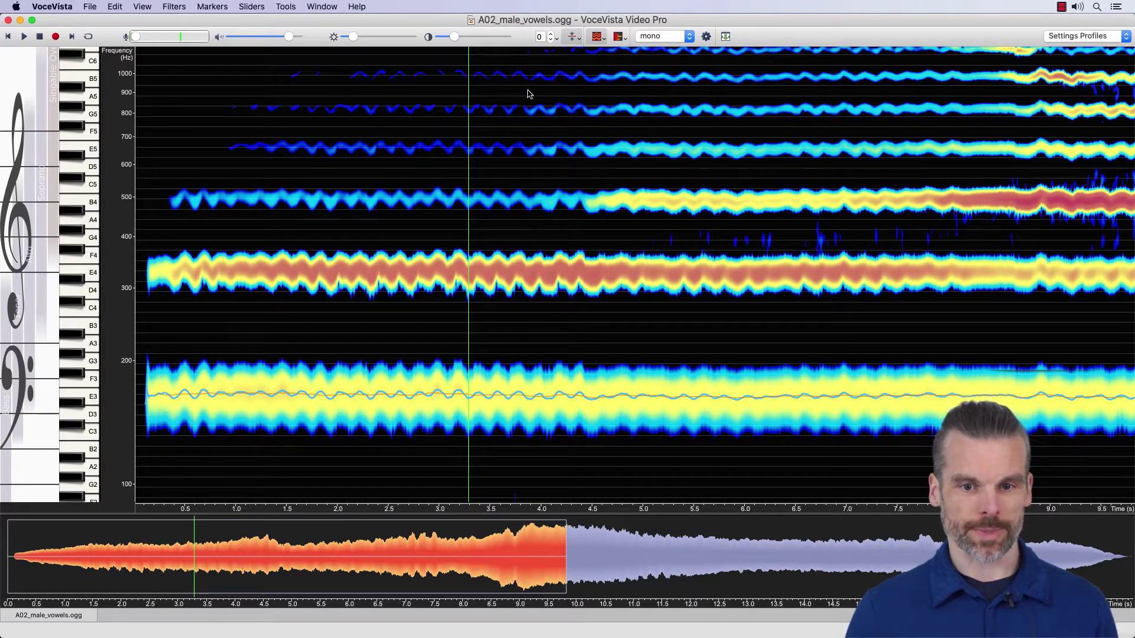
- Uncheck Display Spectrogram and zoom the pitch curve to about 145–245 Hz over 0.3–4.1 s
click(605, 40)
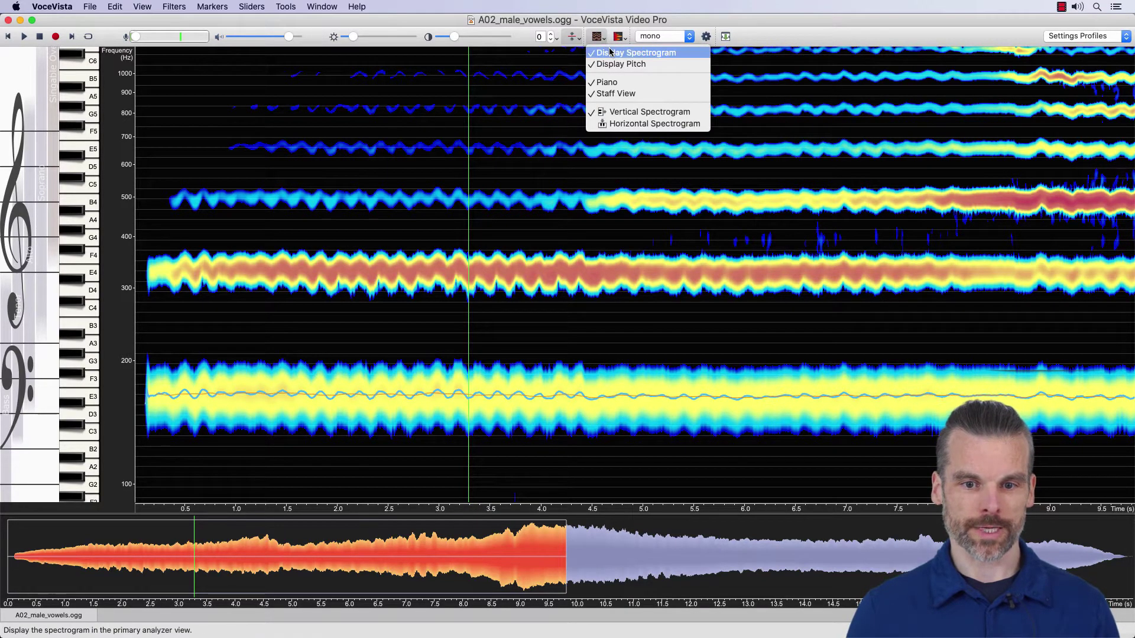
click(611, 52)
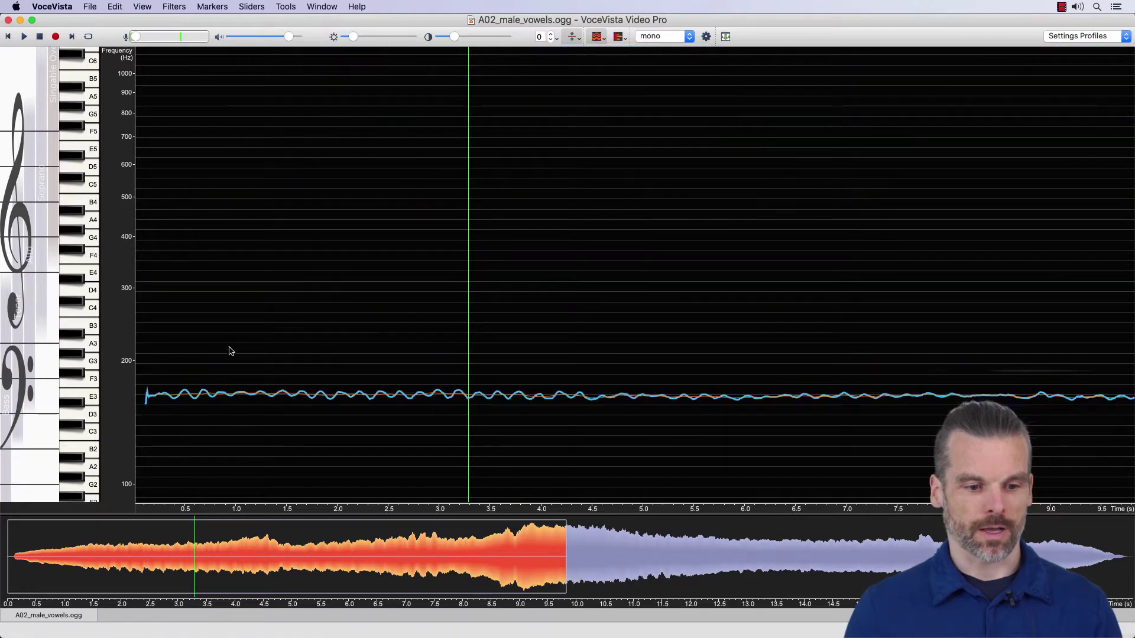
scroll(128, 395, up, 5)
scroll(127, 396, up, 3)
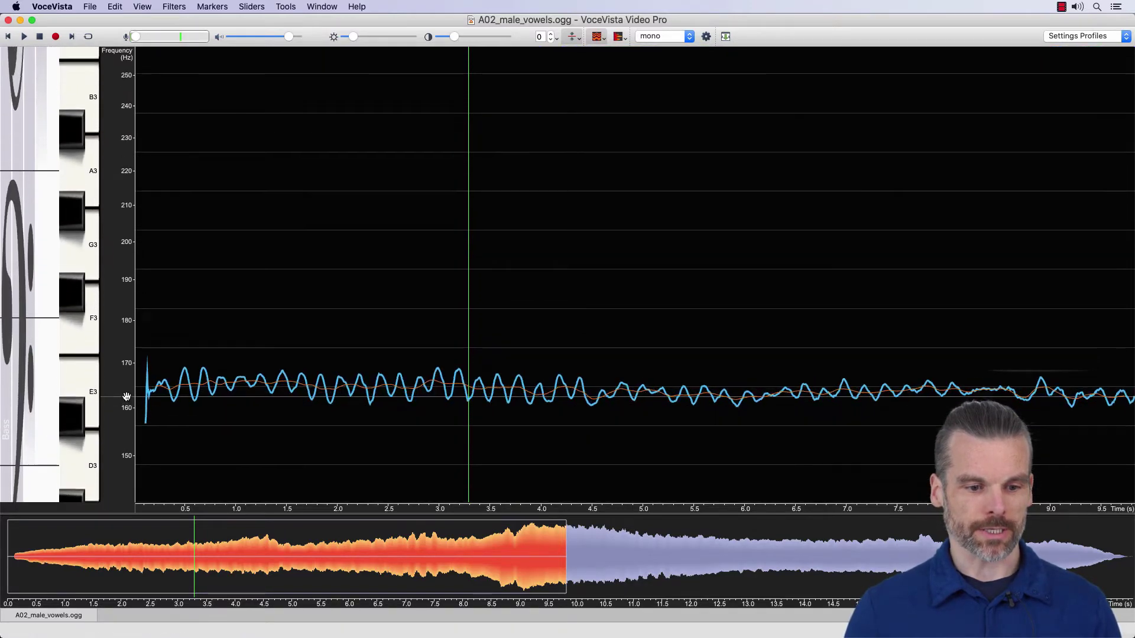
scroll(182, 409, up, 5)
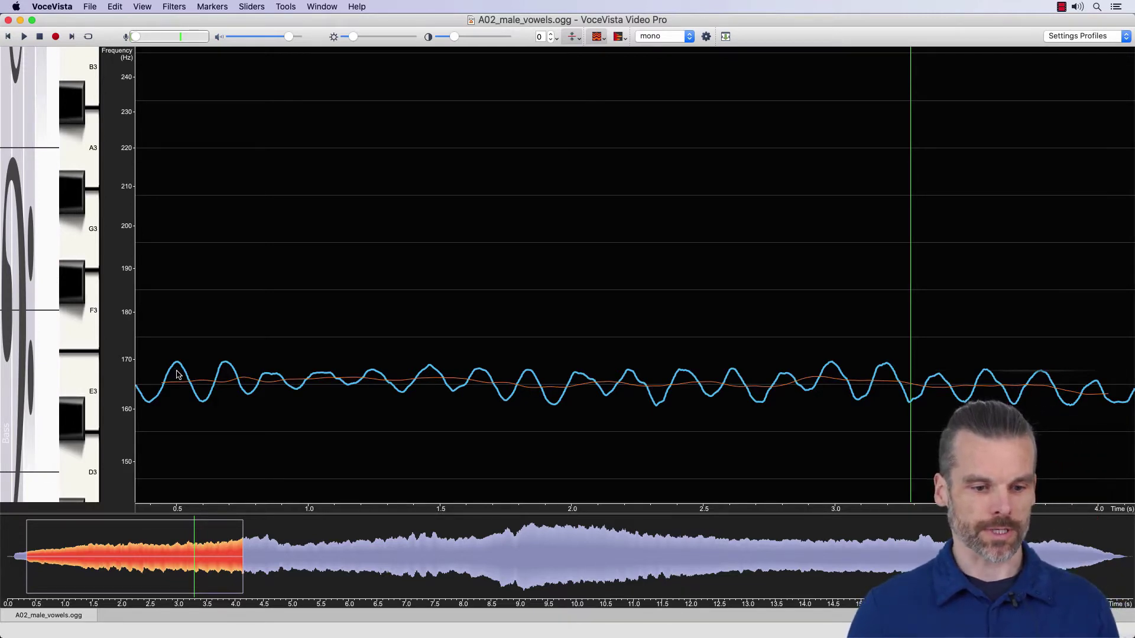
- Select the pitch curve from the vibrato peak at 0.5 s to the next peak
drag(178, 374, 225, 378)
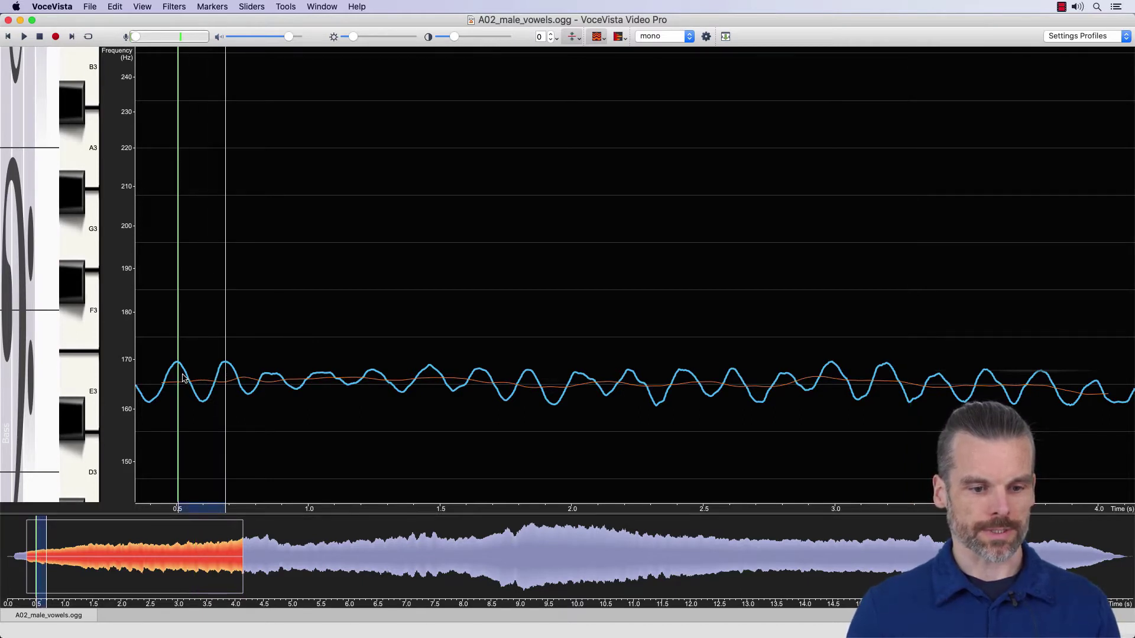
drag(177, 370, 176, 370)
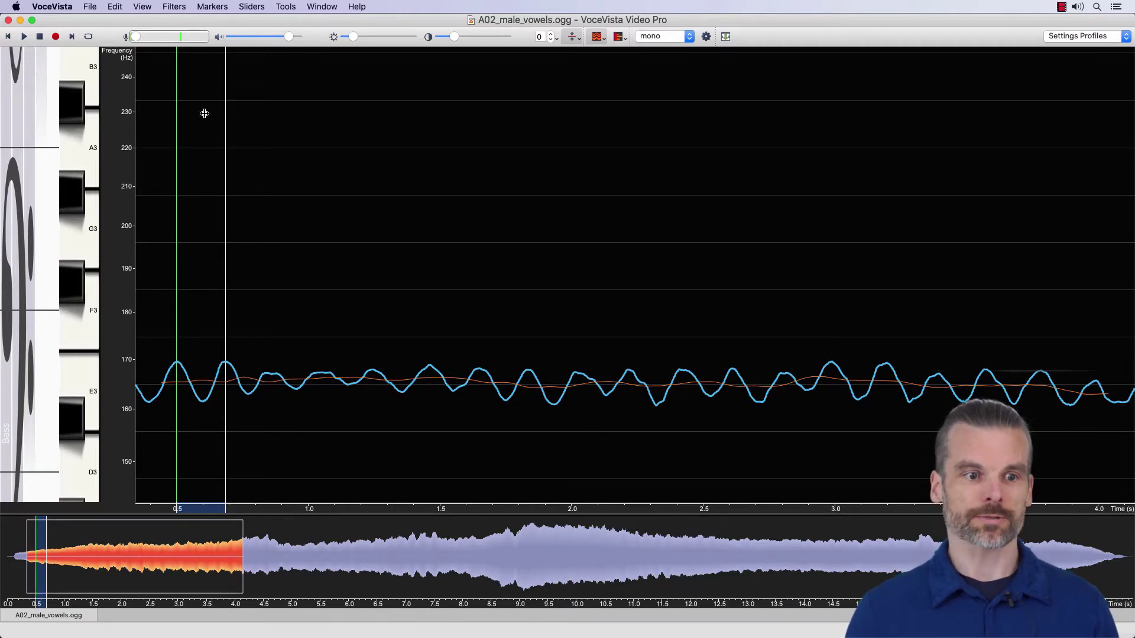
click(116, 7)
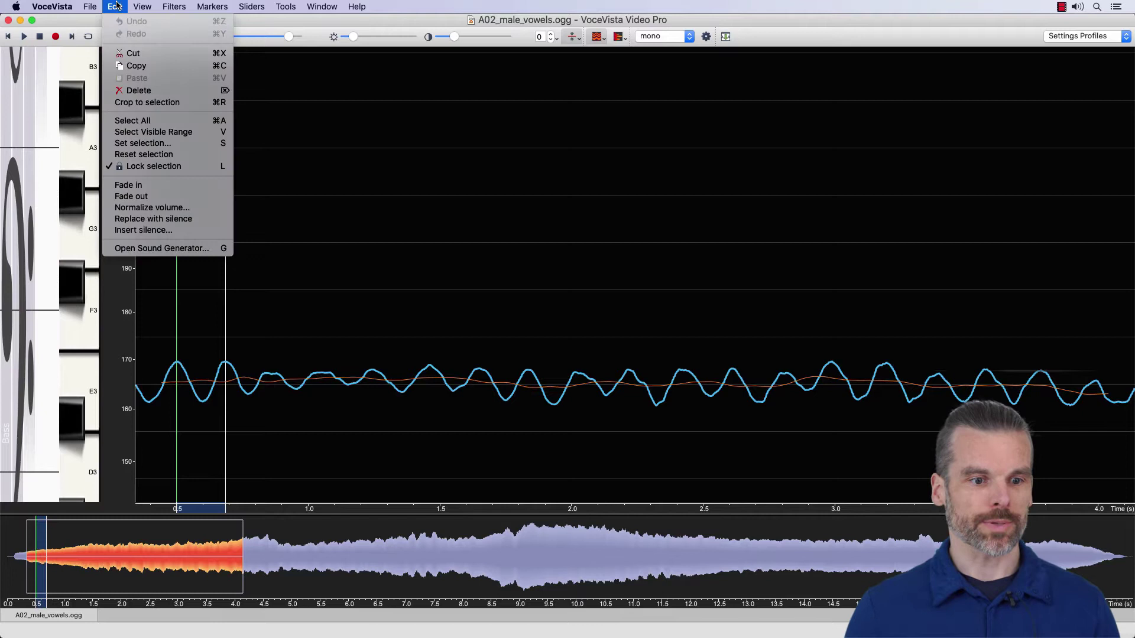
- Use Edit > Set selection and refine the cycle to 0.499–0.685 s: 0.186 s, 5.383 Hz
click(131, 143)
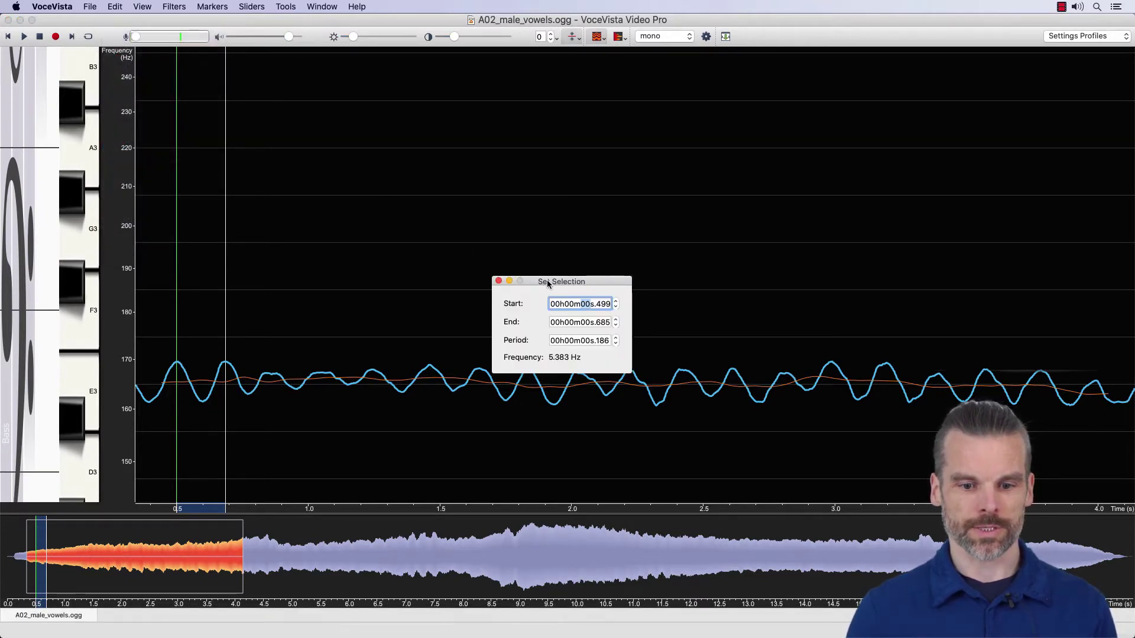
drag(547, 284, 362, 213)
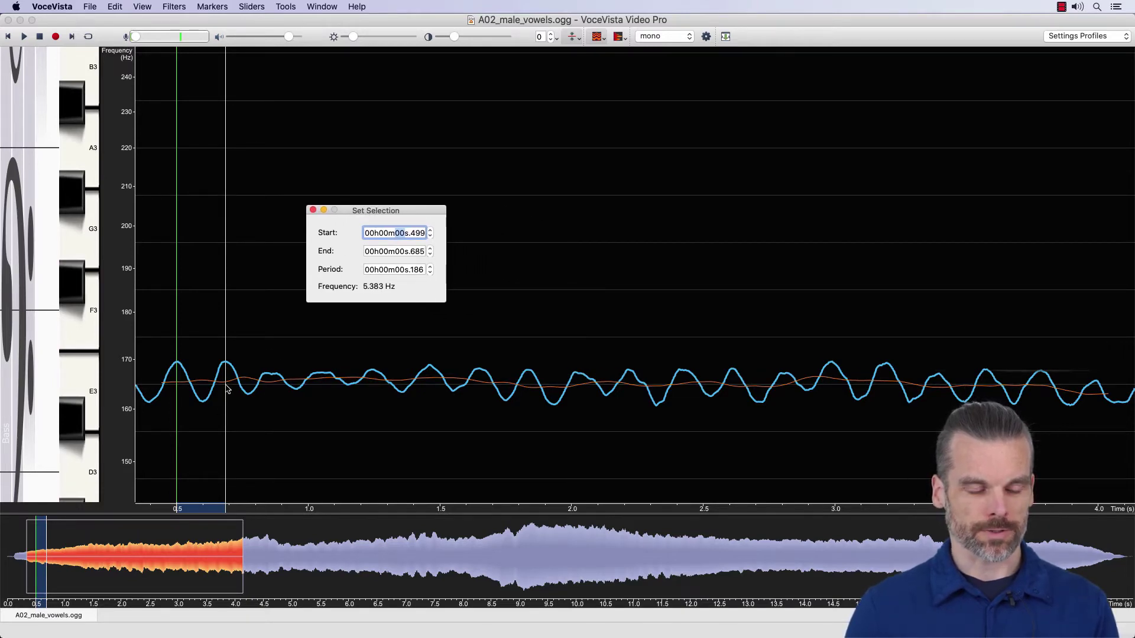
drag(227, 388, 172, 385)
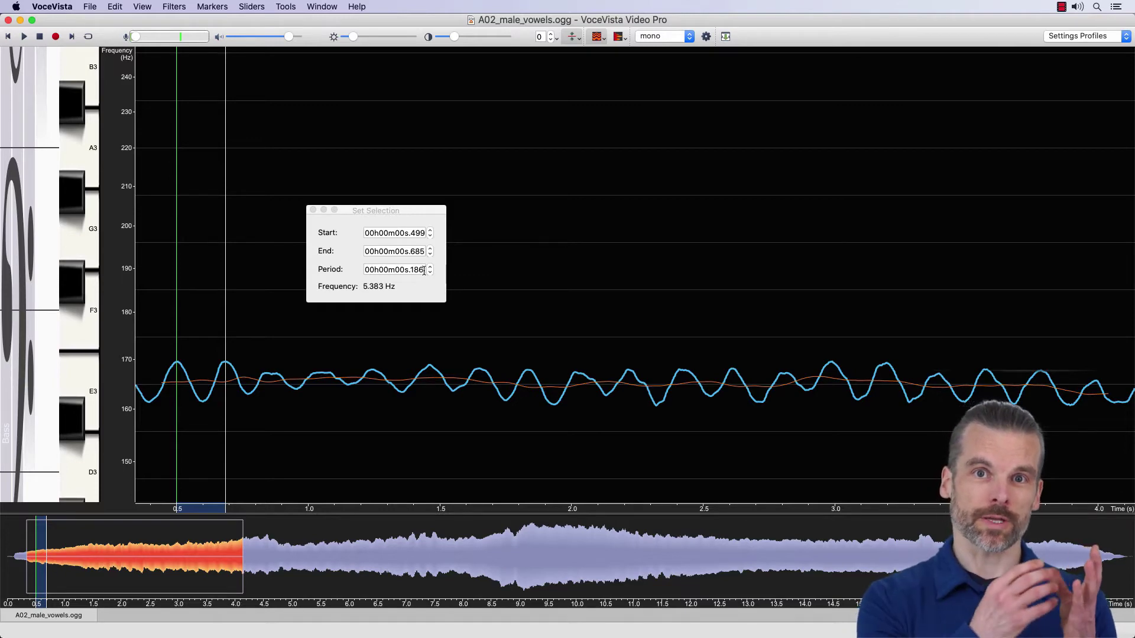
click(189, 397)
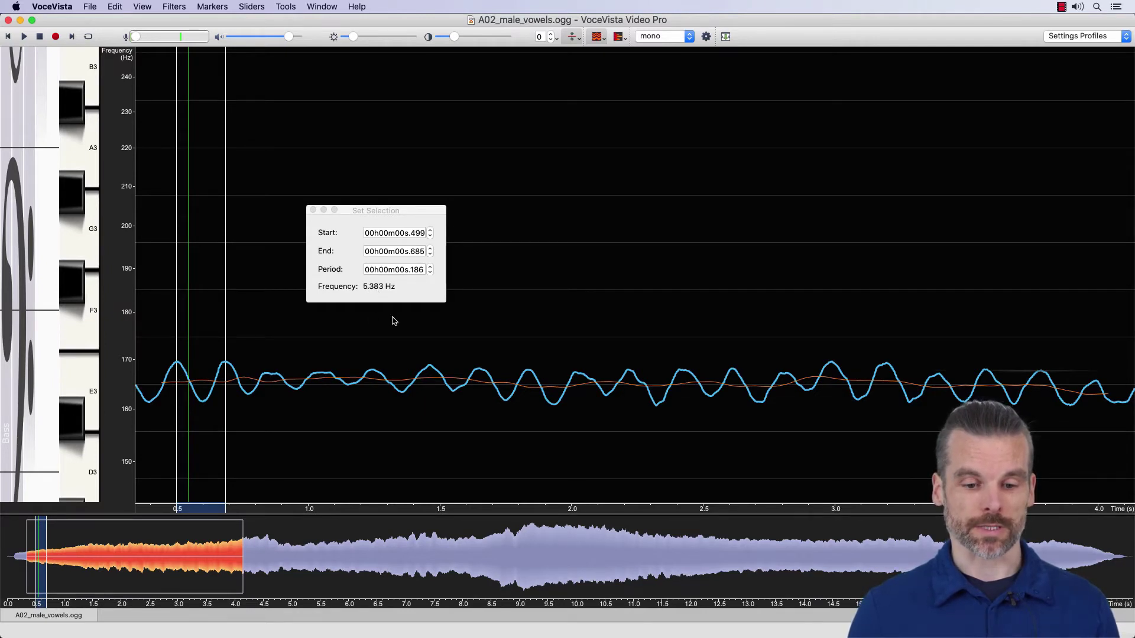
- Select the later vibrato cycle from 1.463 s to 1.654 s (0.192 s, 5.220 Hz)
click(430, 376)
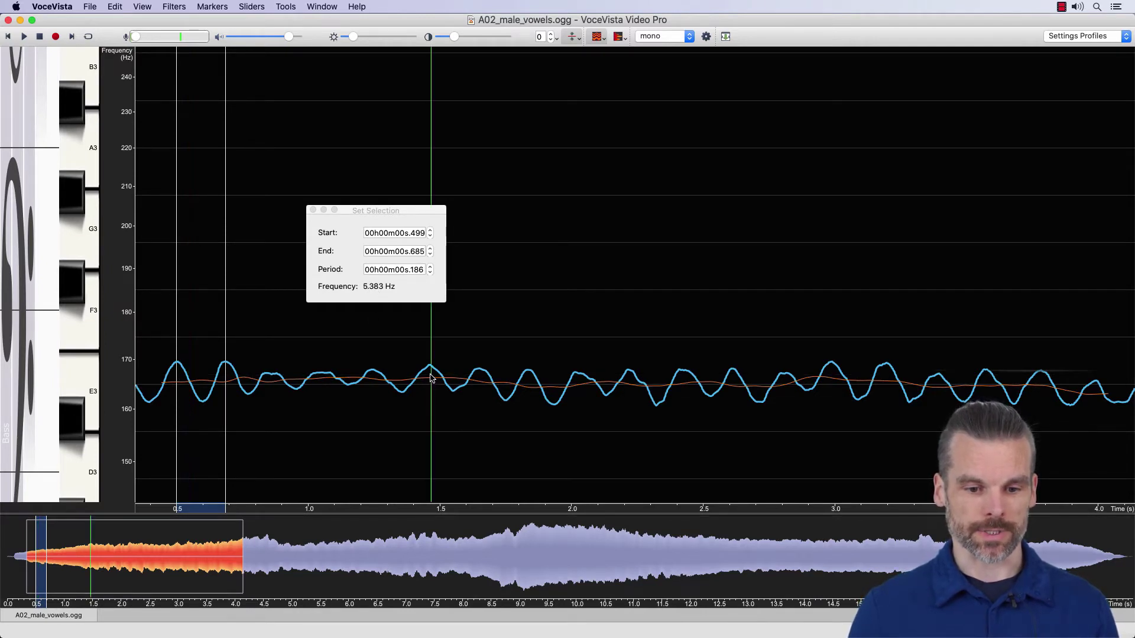
click(430, 376)
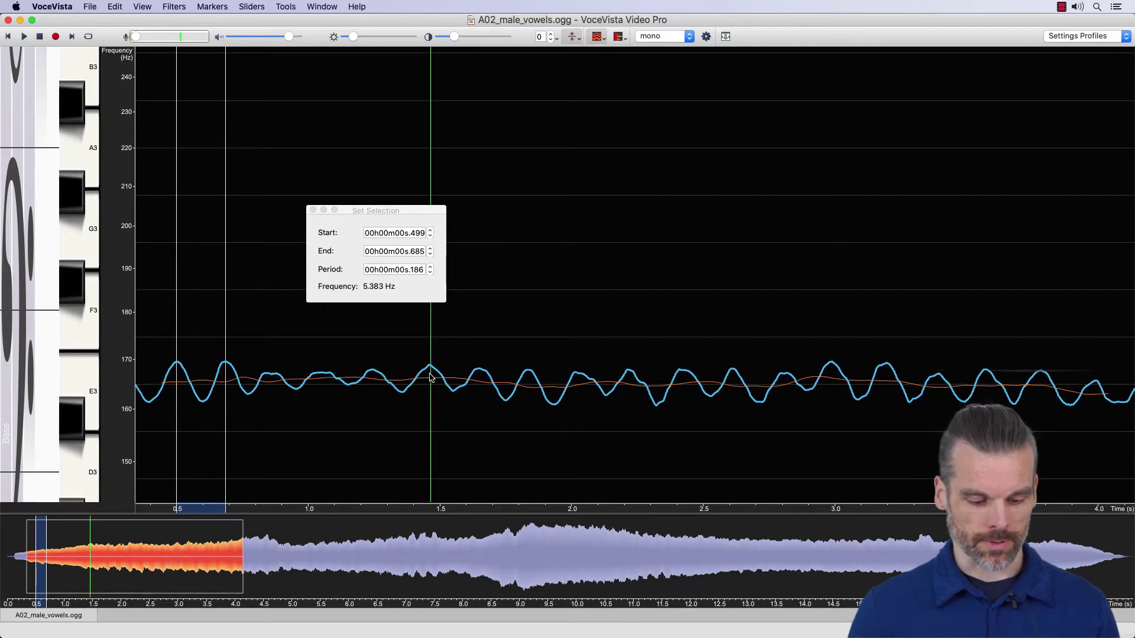
drag(431, 379, 482, 385)
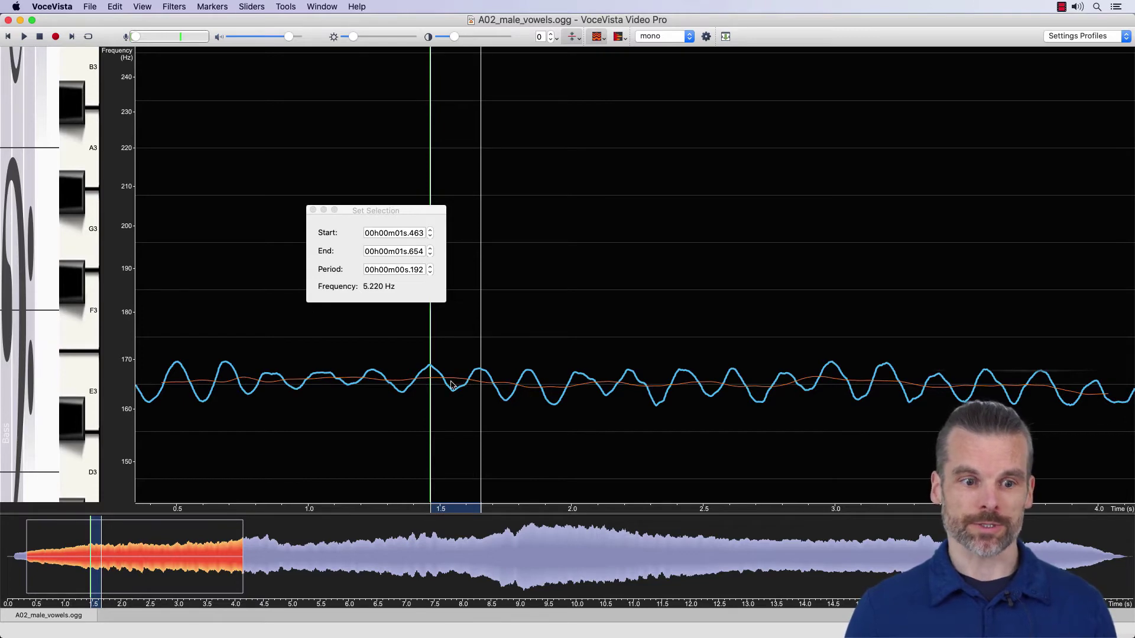
click(139, 7)
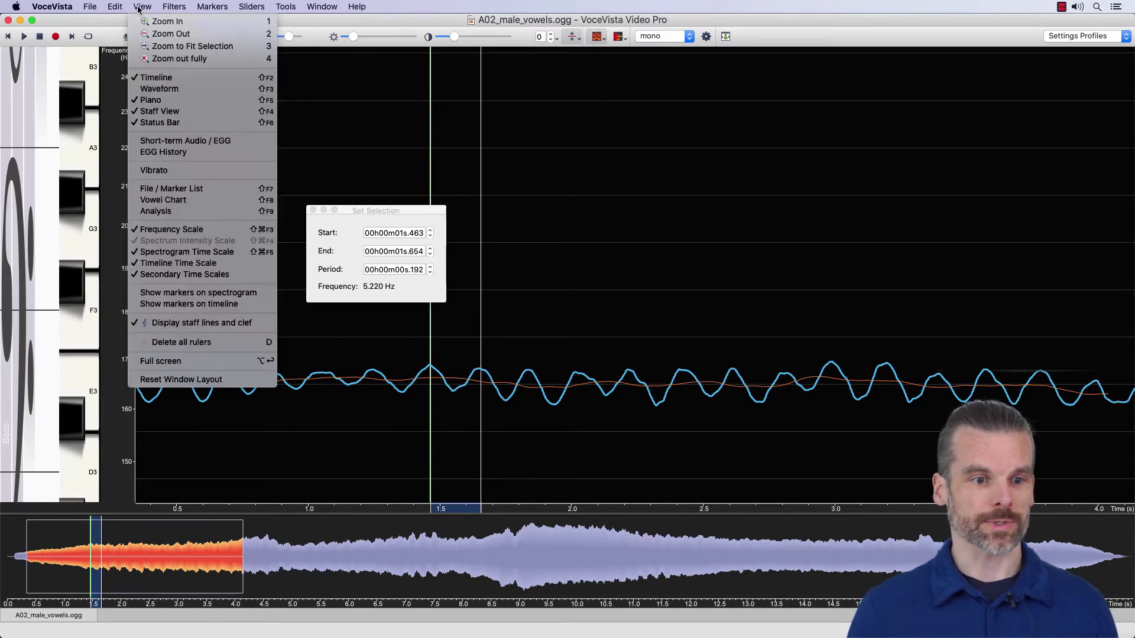
- Enable View > Analysis for vibrato results (mean pitch 164.0 Hz, rate 5.3 Hz), cursor near 1.57 s
click(180, 212)
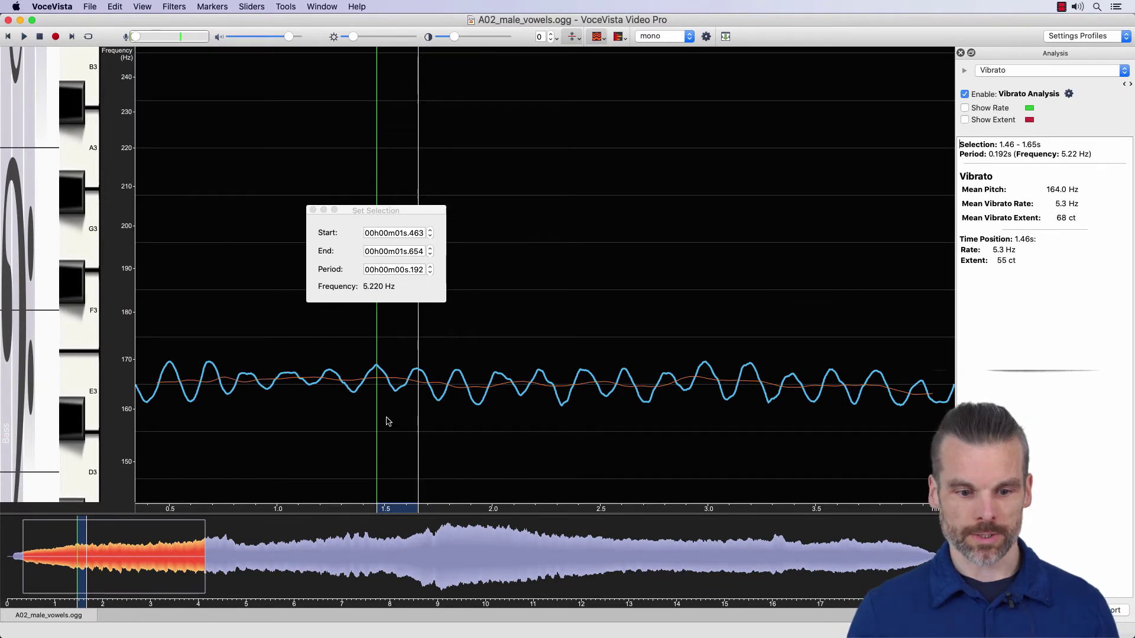
click(400, 400)
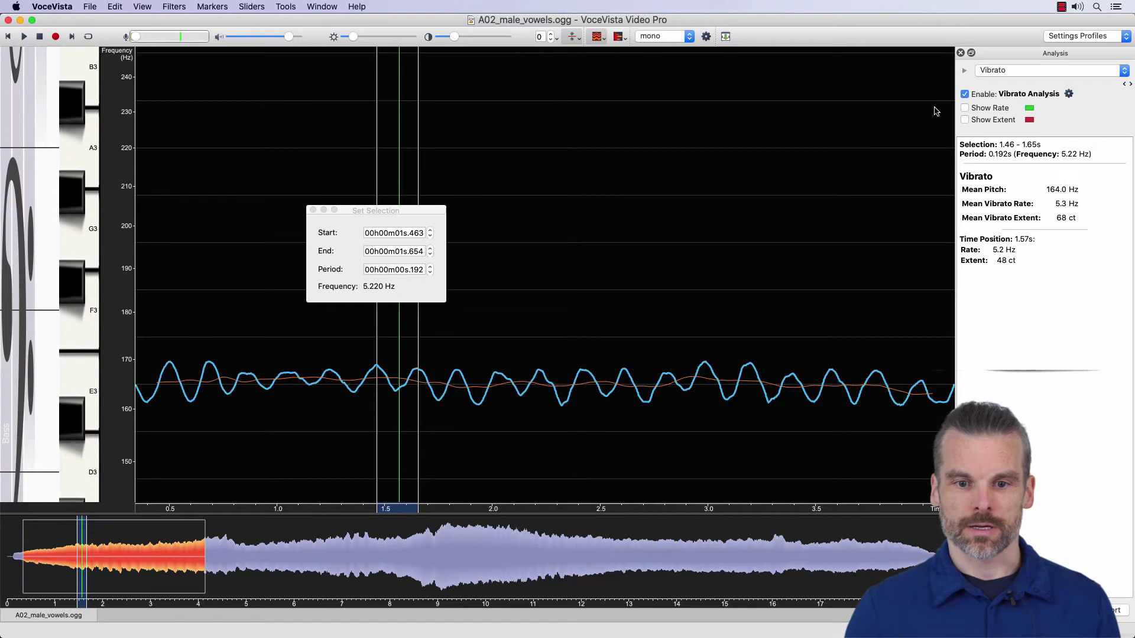
- Add the waveform above the pitch plot, zoom to about 1.54–1.60 s, and mark a glottal-cycle start
click(142, 6)
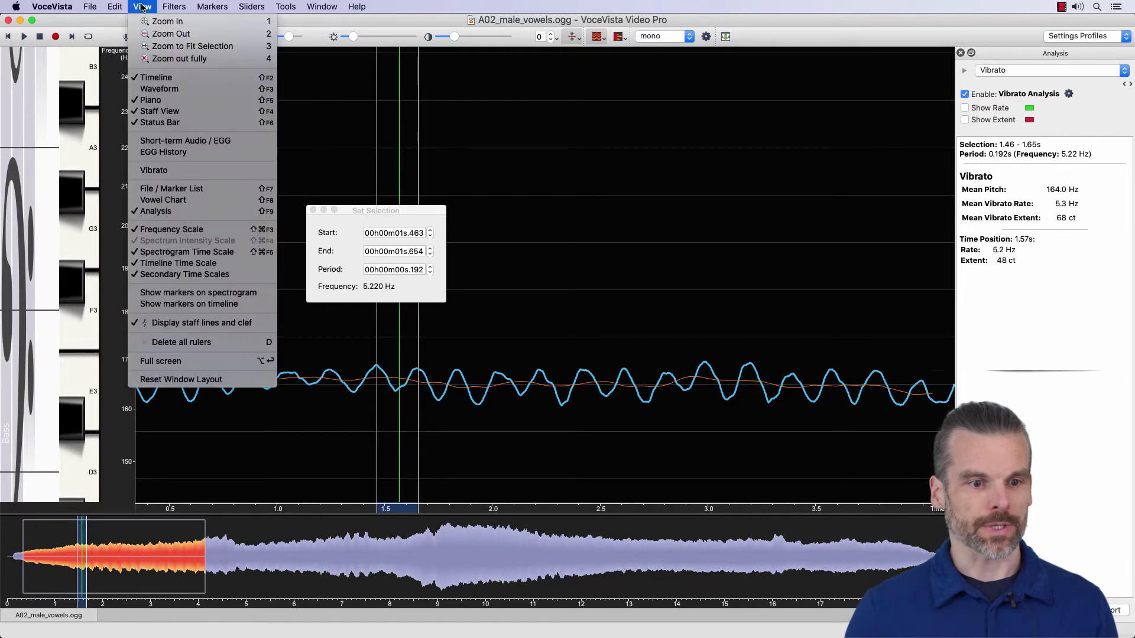
click(157, 87)
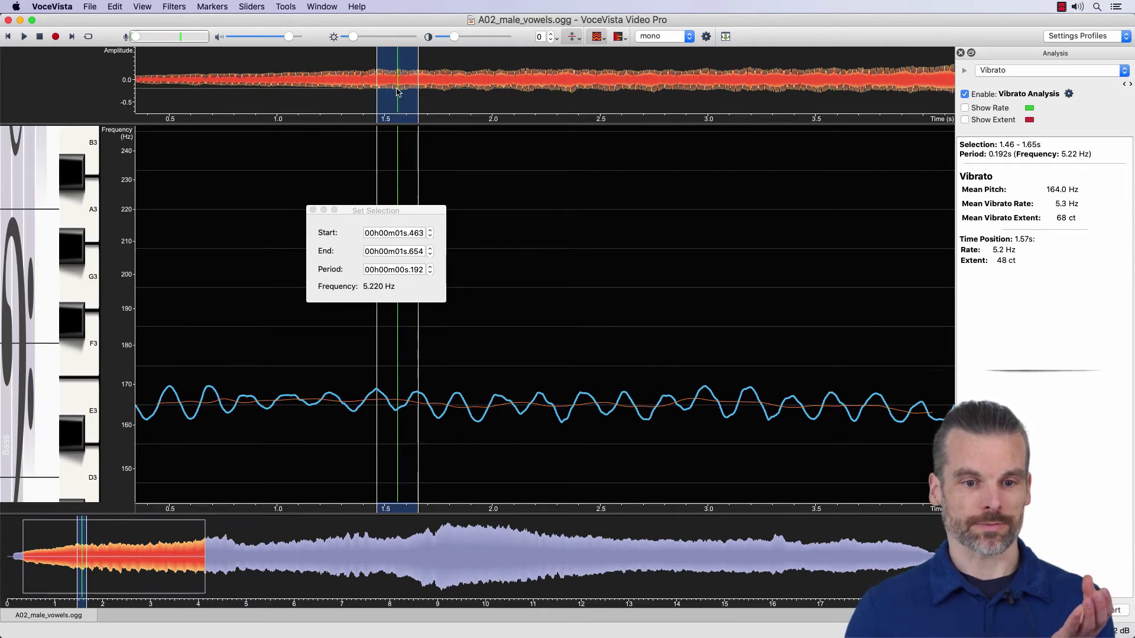
scroll(397, 91, up, 10)
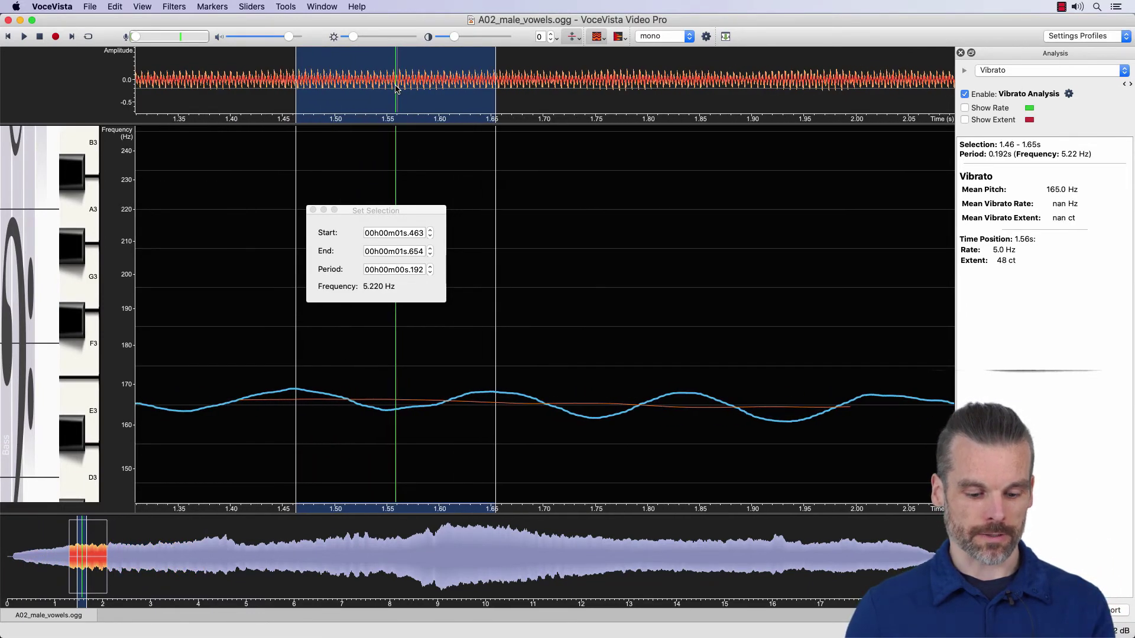
scroll(396, 89, up, 8)
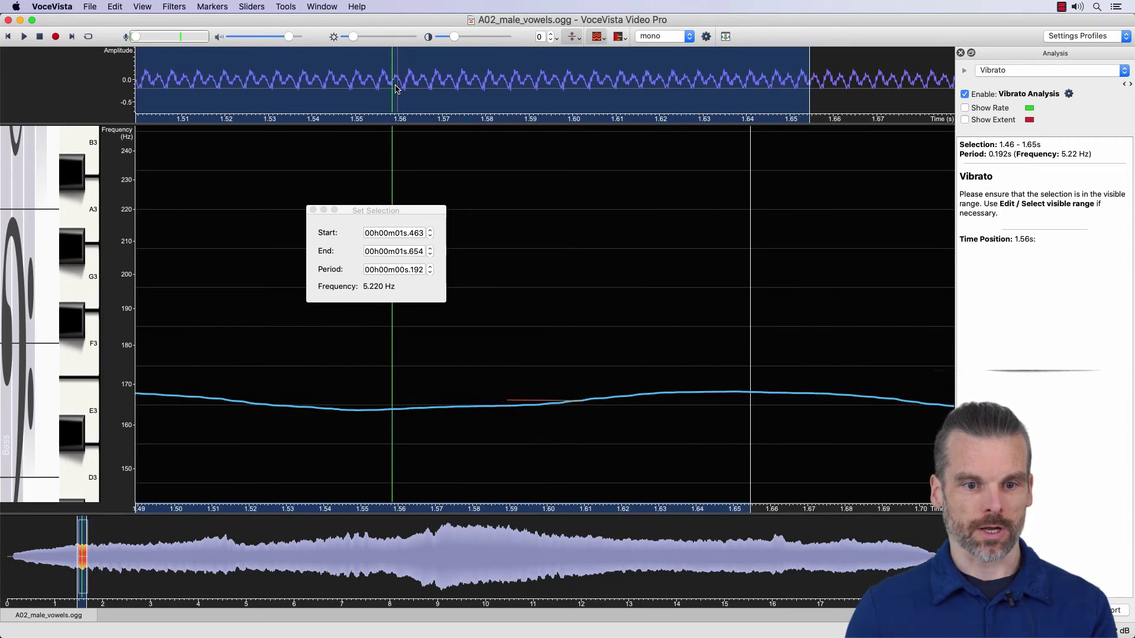
scroll(396, 89, up, 5)
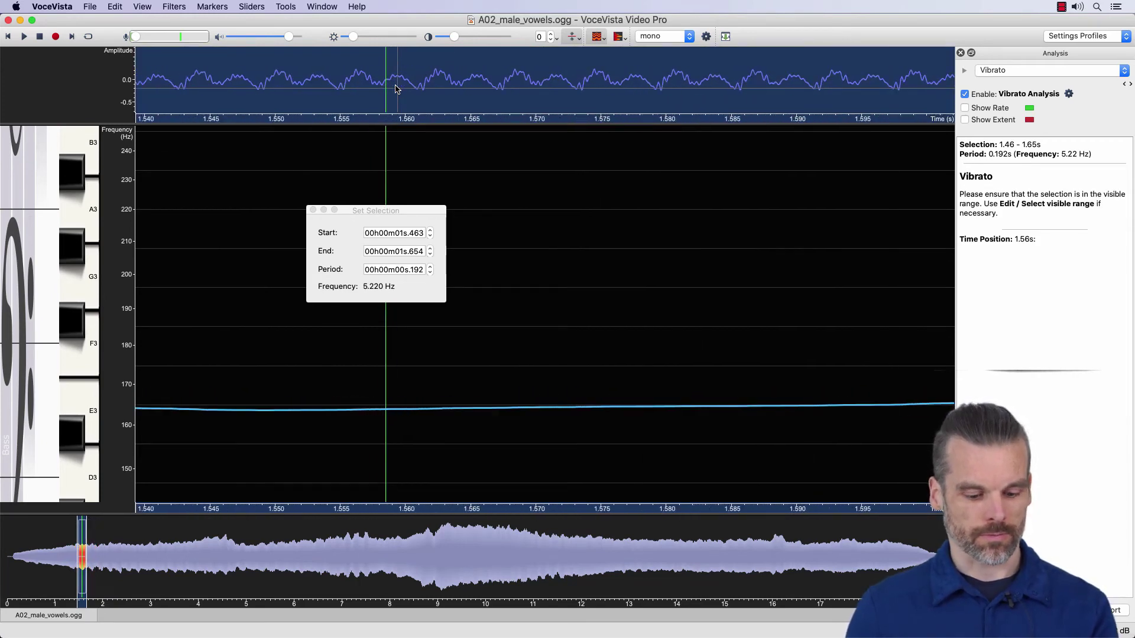
scroll(396, 89, up, 3)
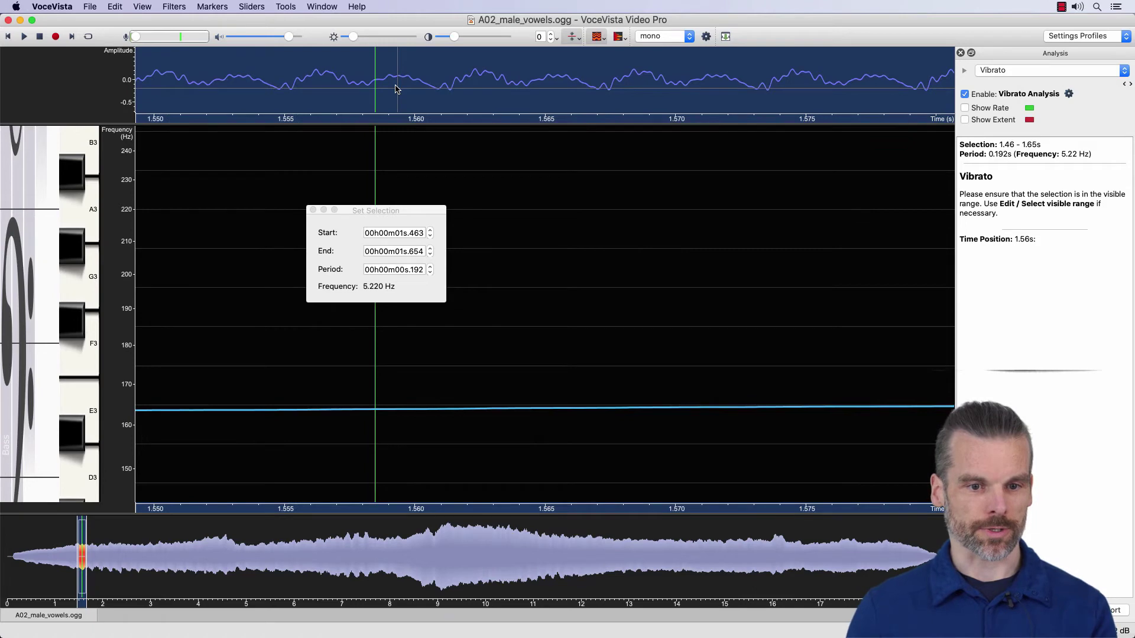
scroll(396, 88, down, 3)
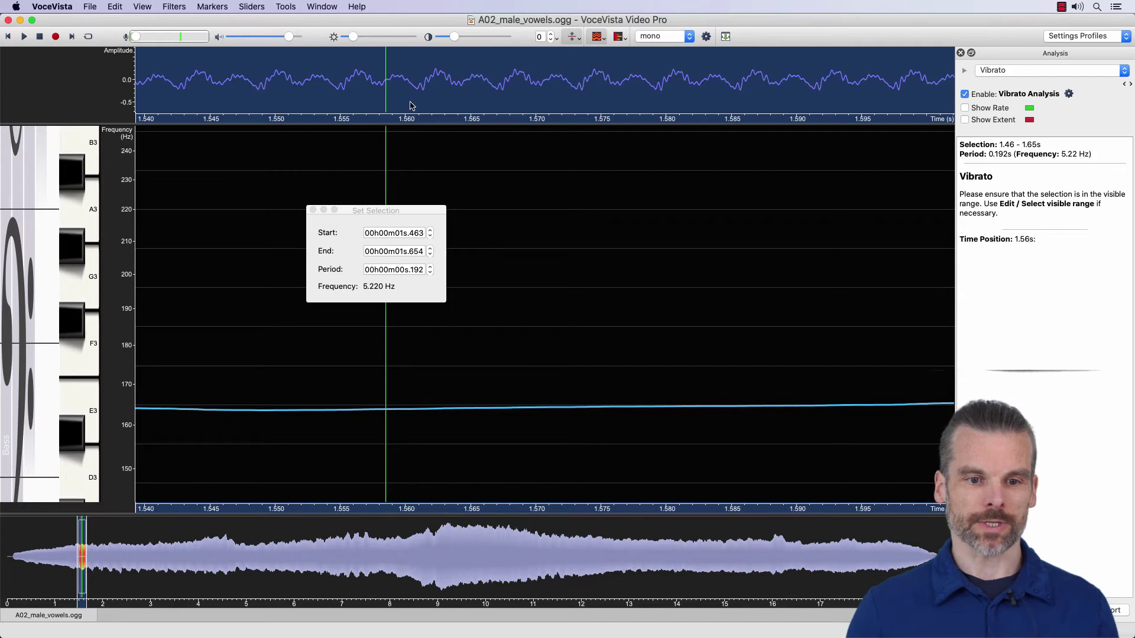
click(358, 93)
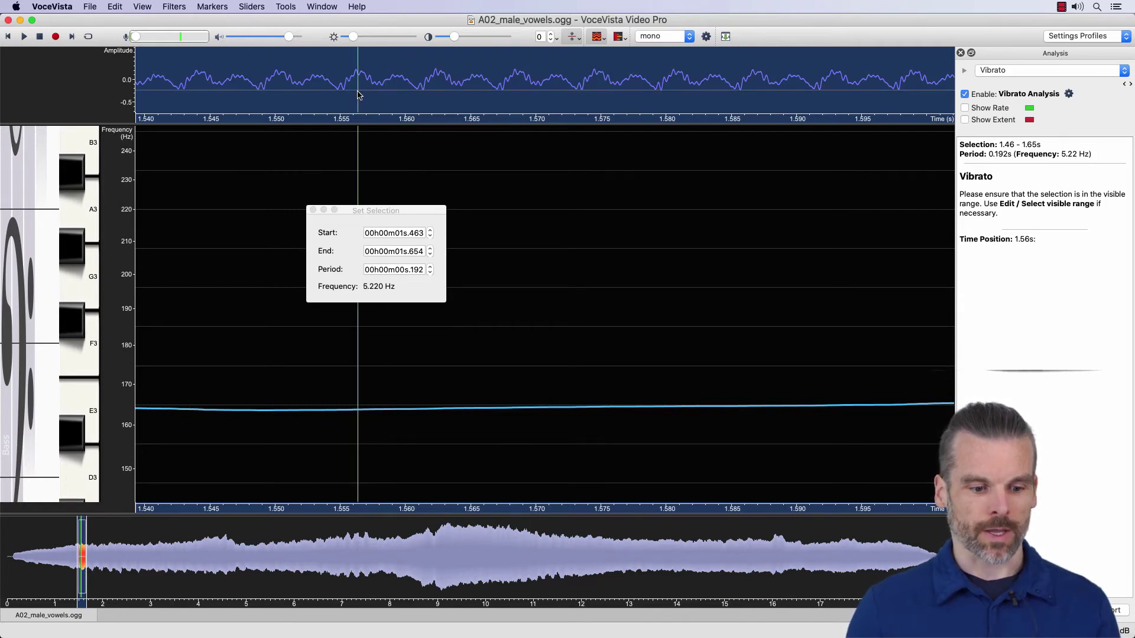
- Select 1.556–1.559 s on the waveform and show the short-term spectrum reading E3-12ct, 164 Hz
drag(358, 91, 437, 100)
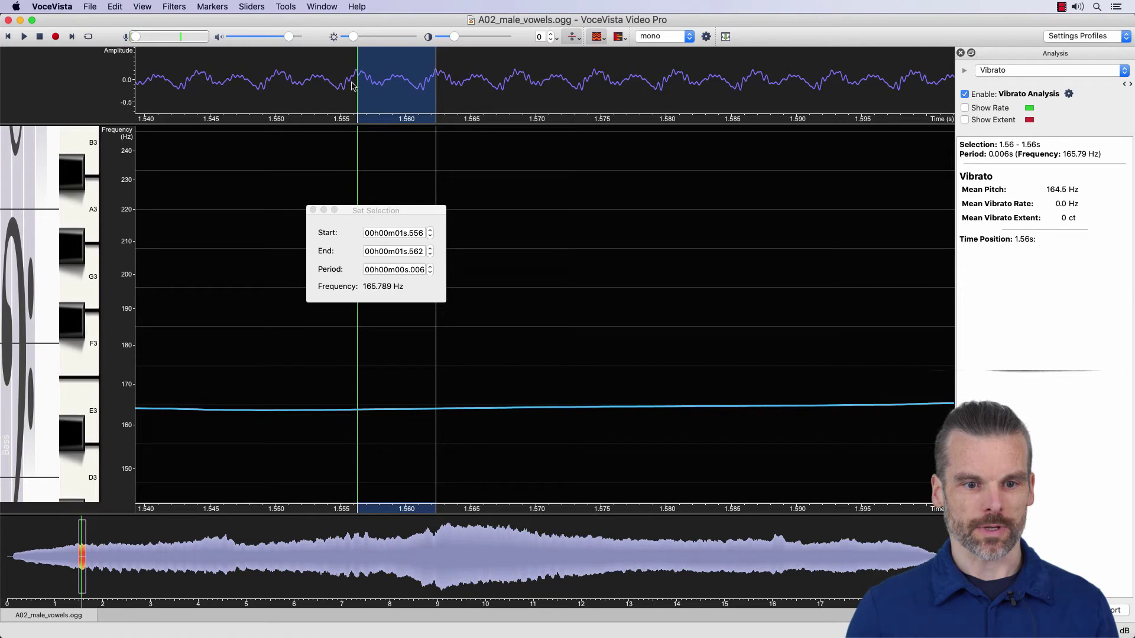
drag(436, 106, 397, 111)
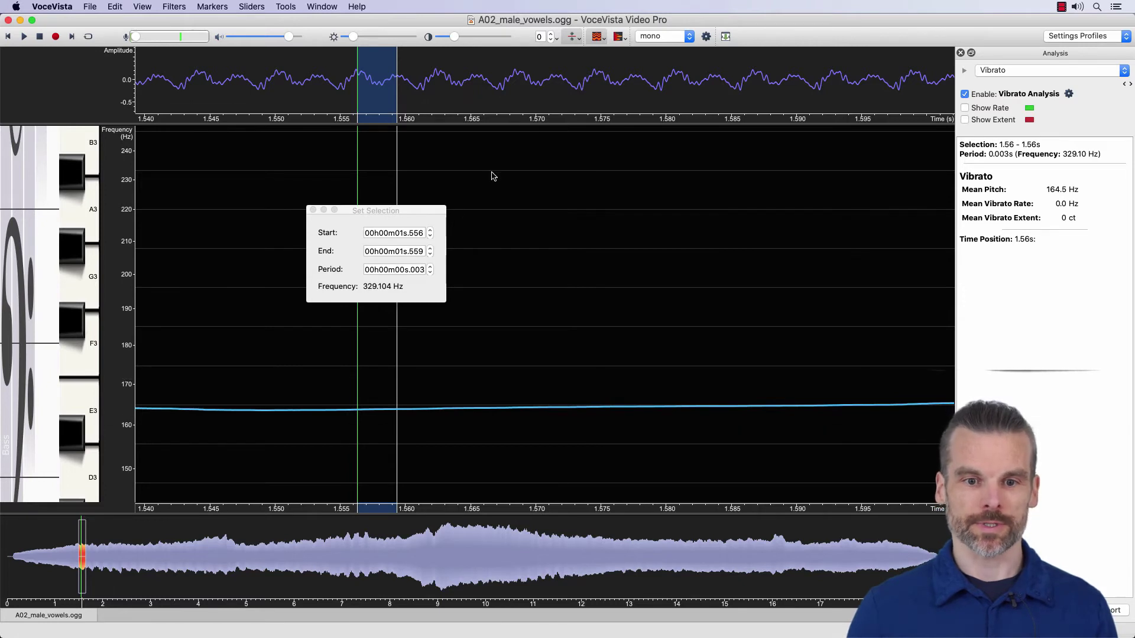
click(617, 37)
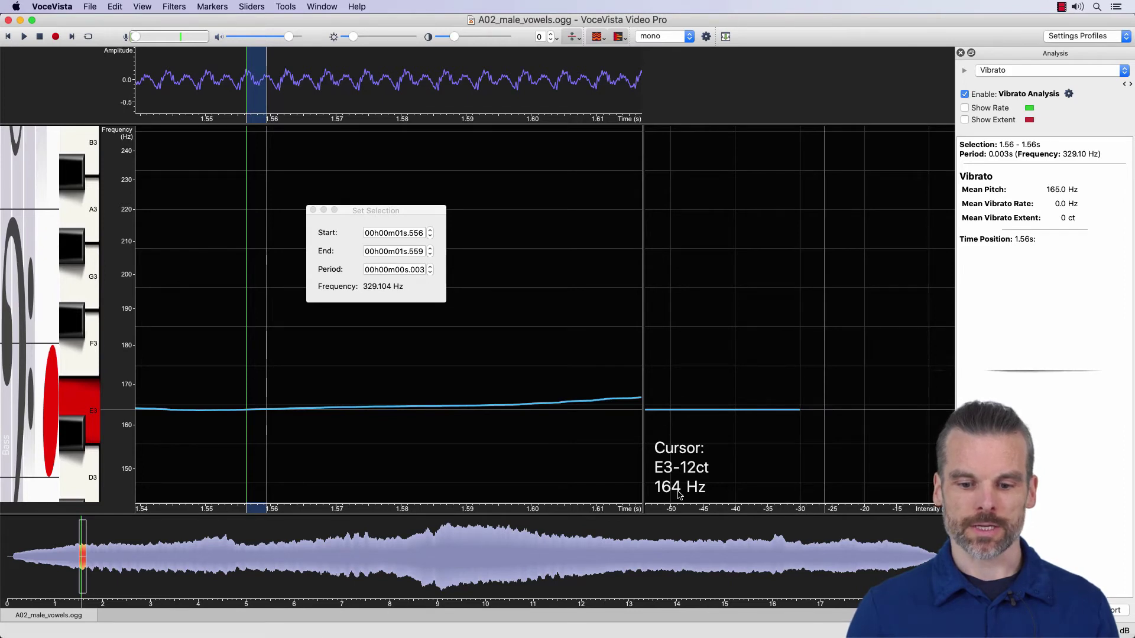
scroll(249, 92, up, 2)
scroll(249, 92, up, 2)
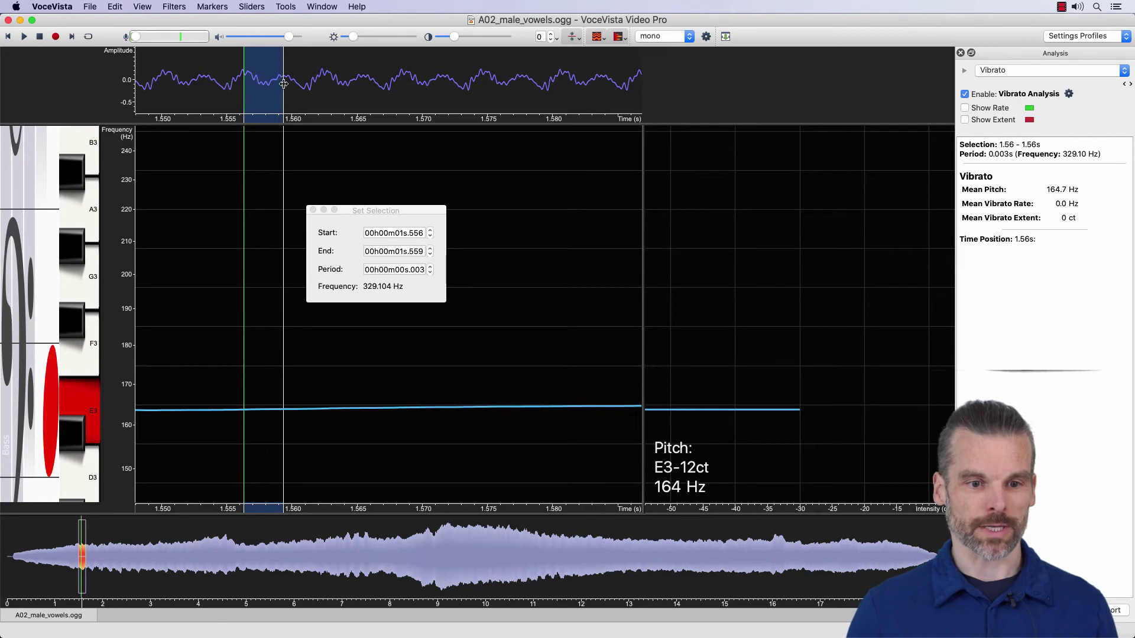
- Adjust the selection edges to 1.556–1.562 s, one 0.006 s period at 164.552 Hz
drag(283, 83, 327, 95)
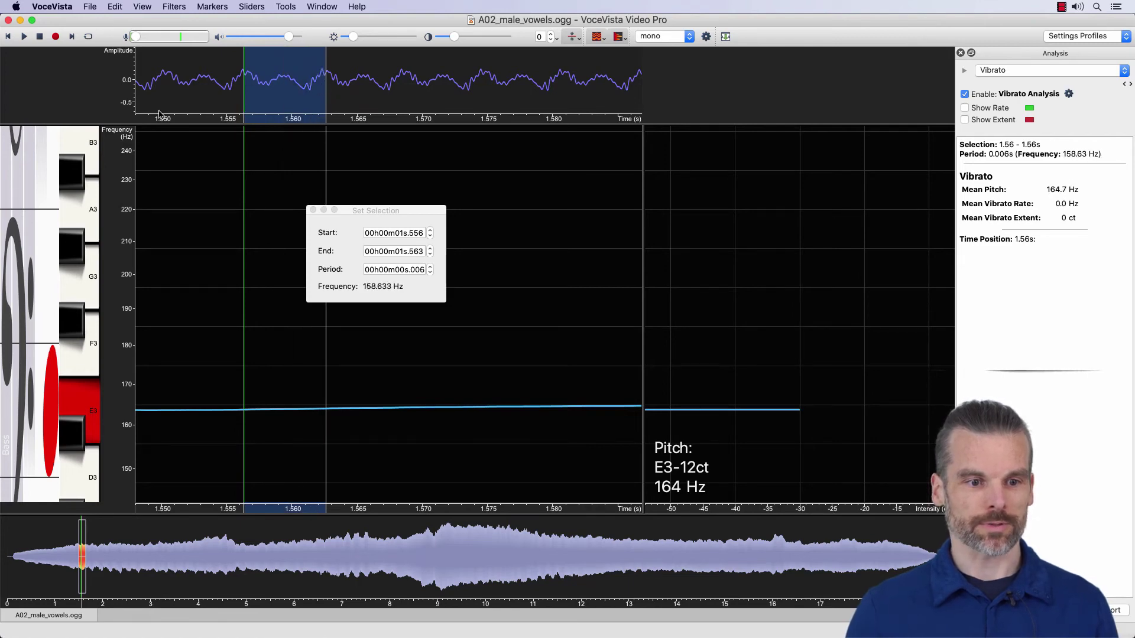
scroll(136, 98, up, 3)
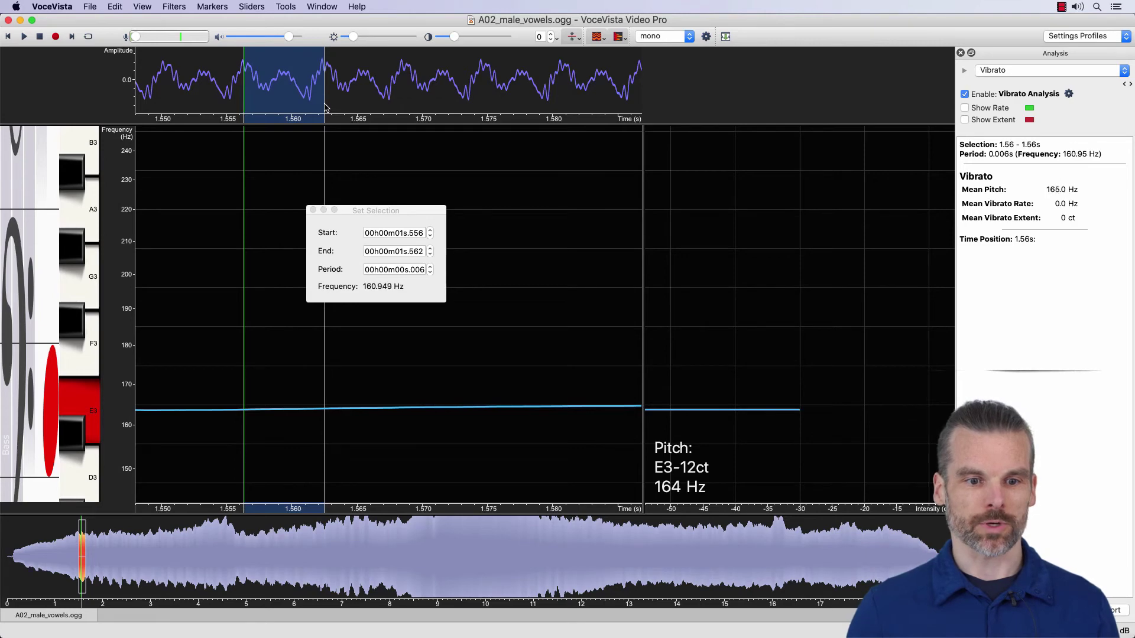
drag(327, 107, 325, 106)
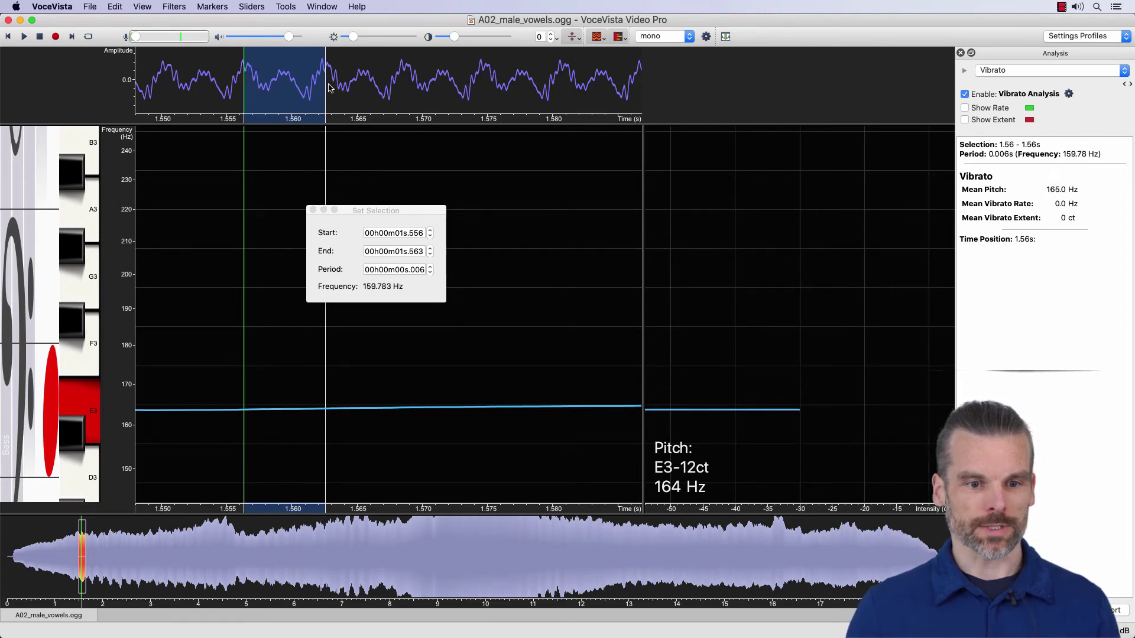
drag(327, 86, 322, 81)
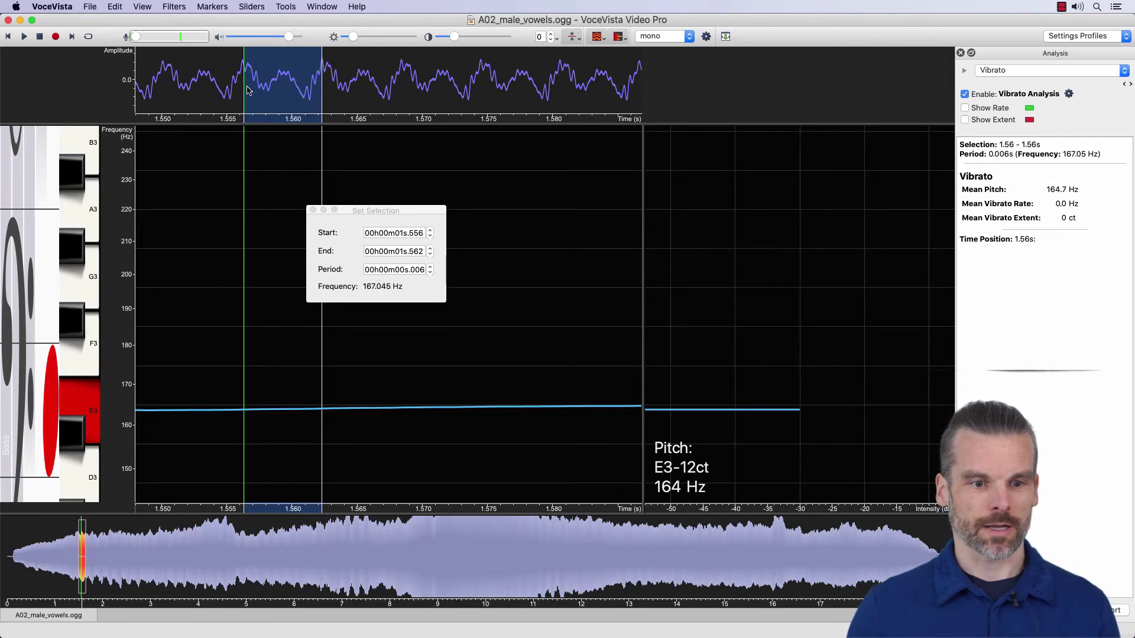
drag(245, 87, 243, 89)
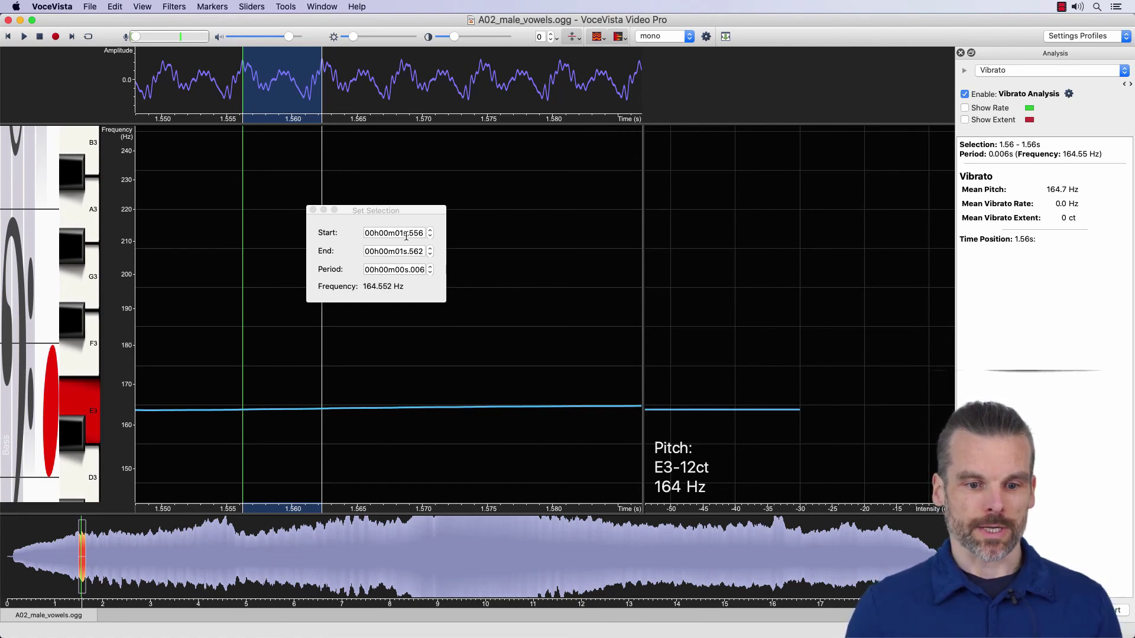
- Set the selection Start to 00h00m00s and Length to 5s.000, spanning 0.000–5.000 s
click(396, 233)
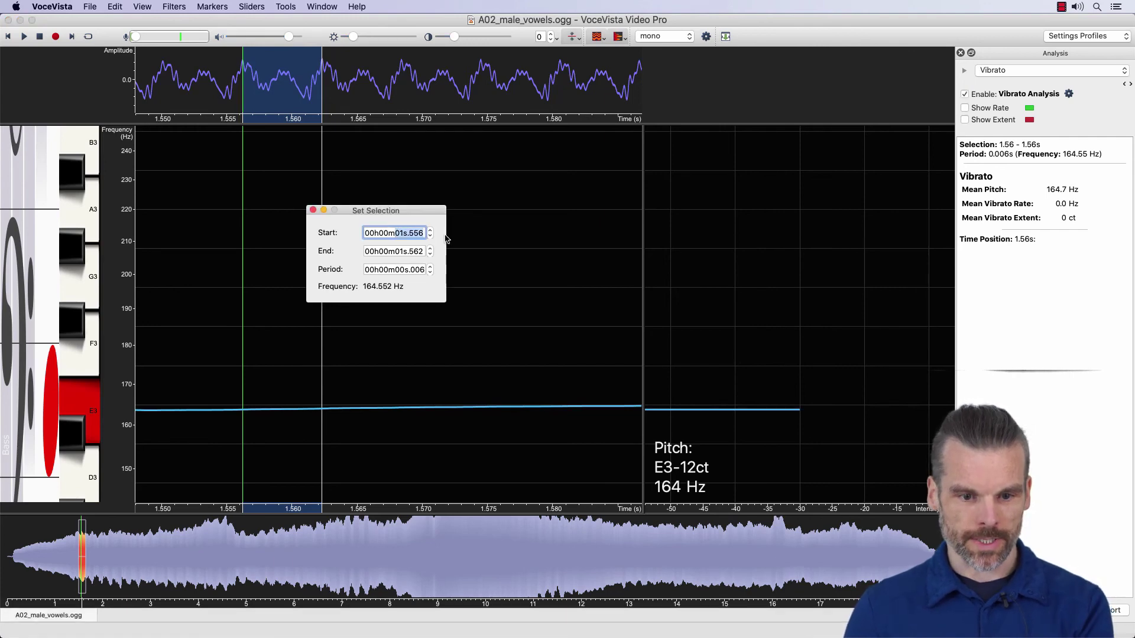
click(404, 235)
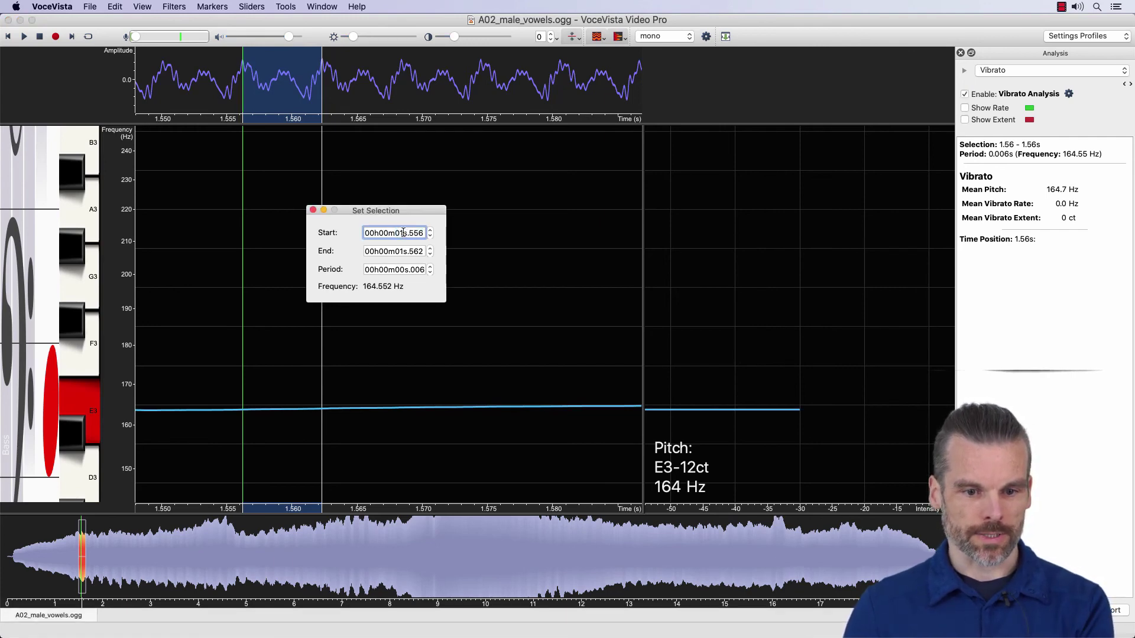
text(00h)
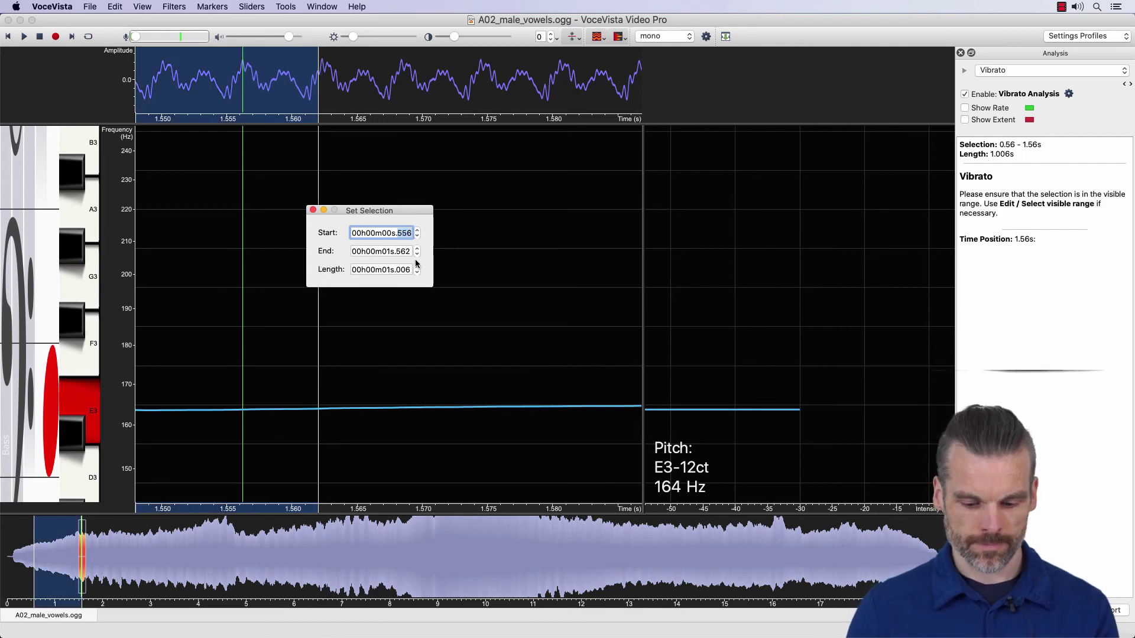
text(00m0)
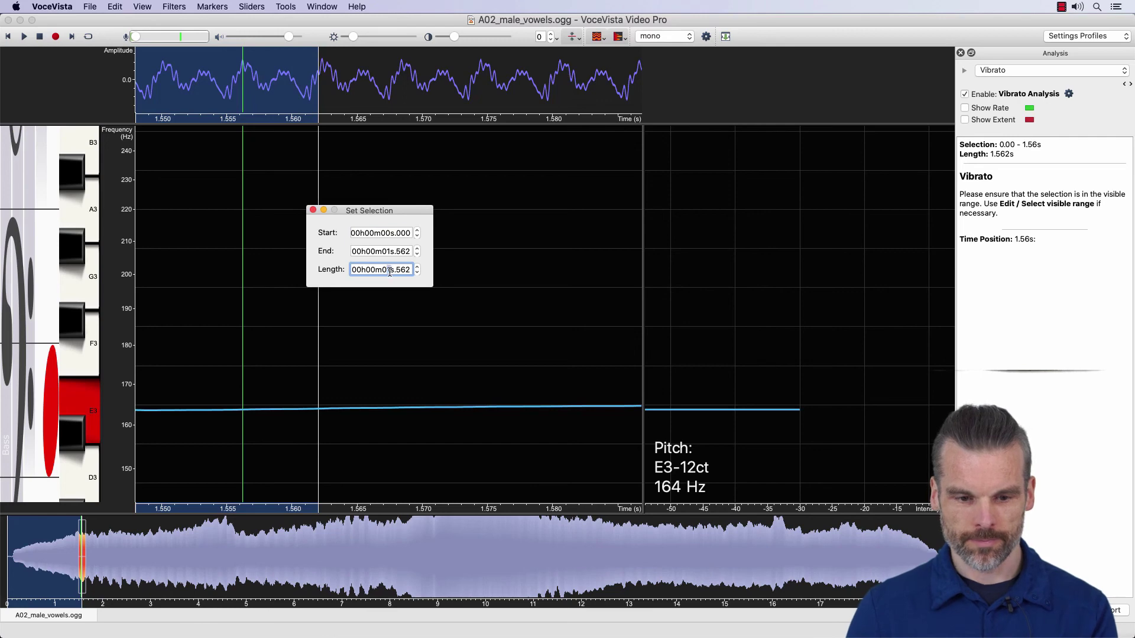
text(5s.)
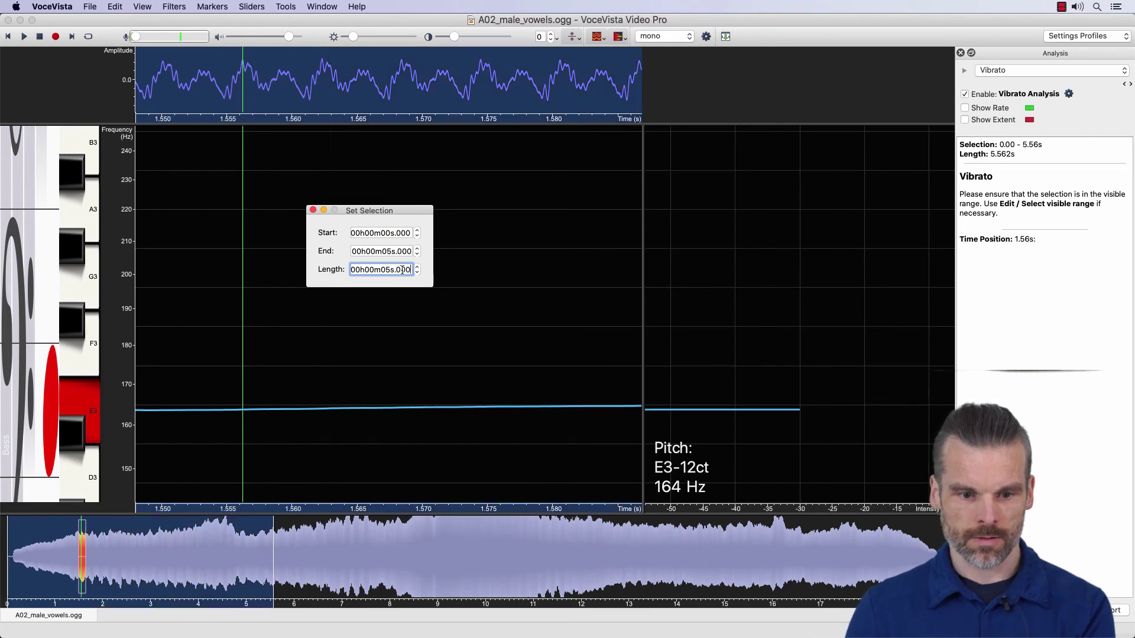
text(000)
key(Tab)
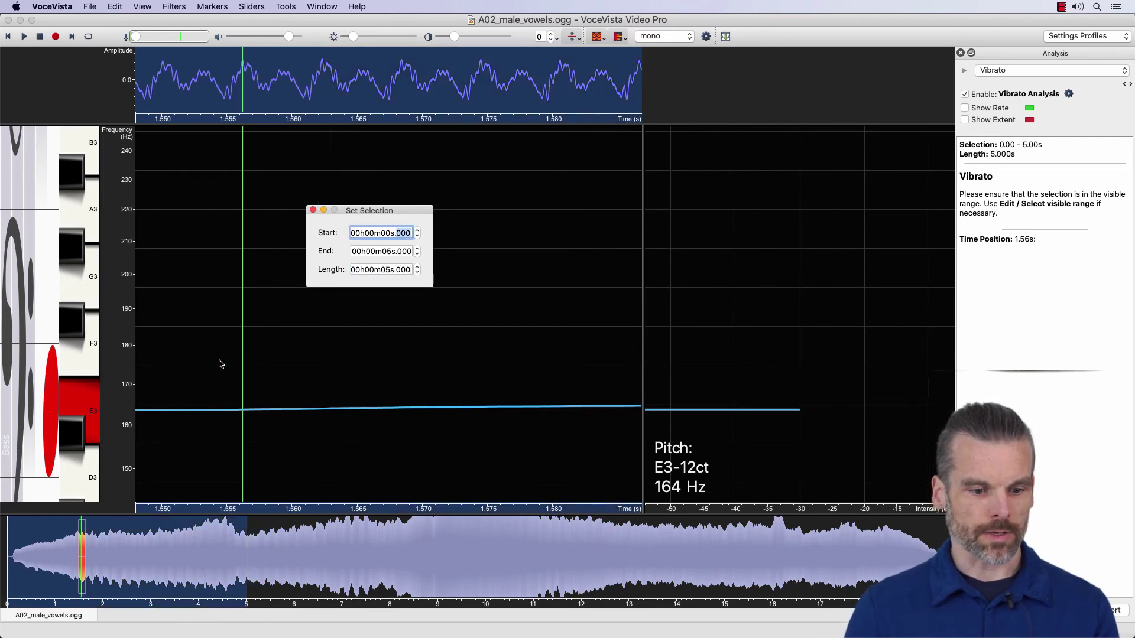